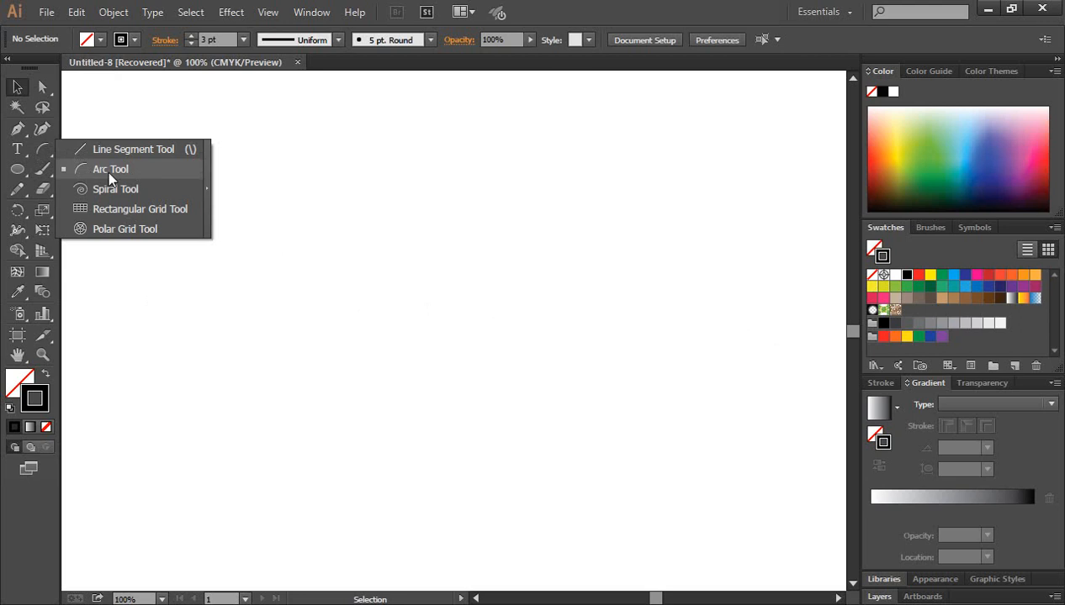
Draw an arc with the Arc tool and rotate it into a shallow bowl shape with both ends pointing upward
left_click(108, 170)
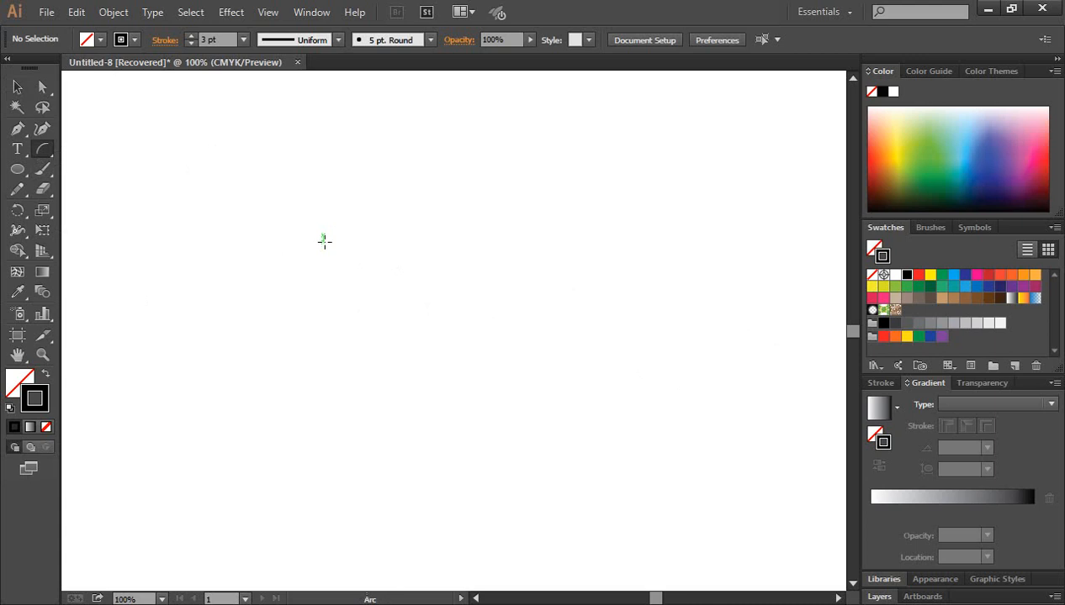
left_click_drag(324, 241, 435, 351)
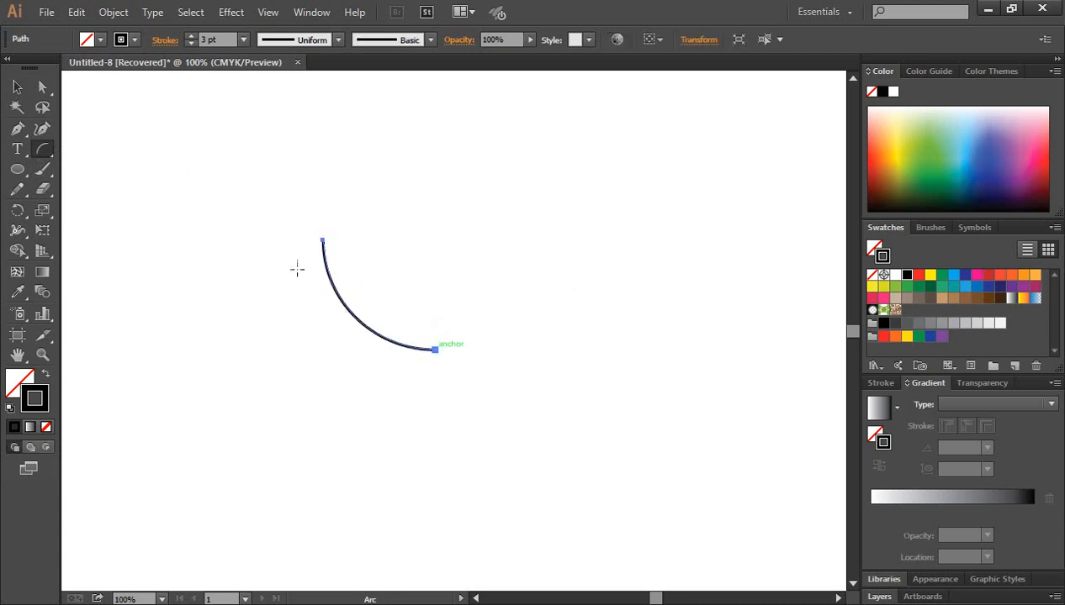
key("v")
left_click(494, 283)
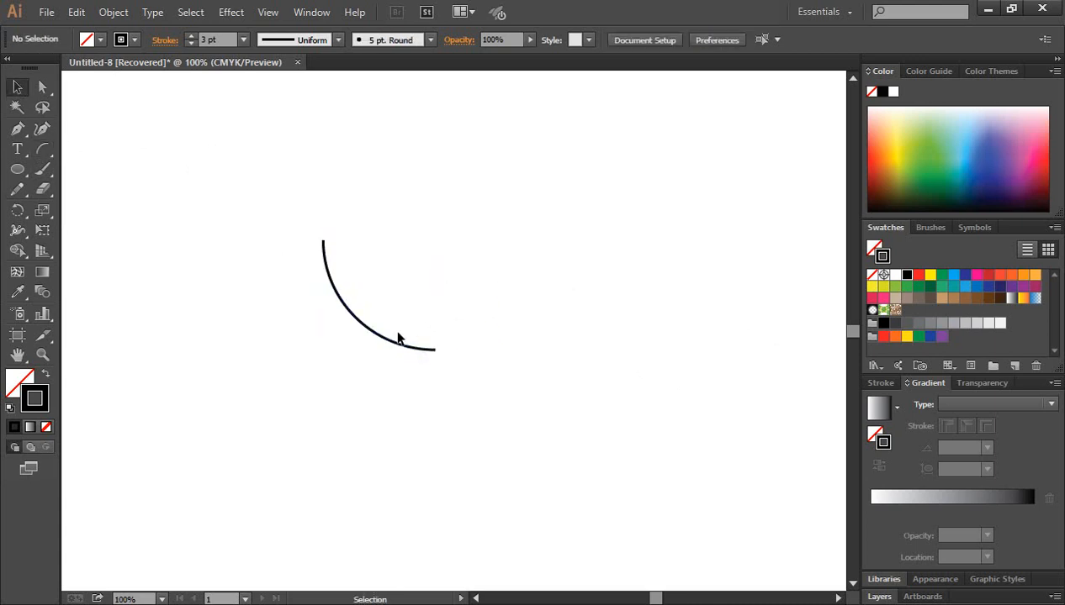
left_click(380, 338)
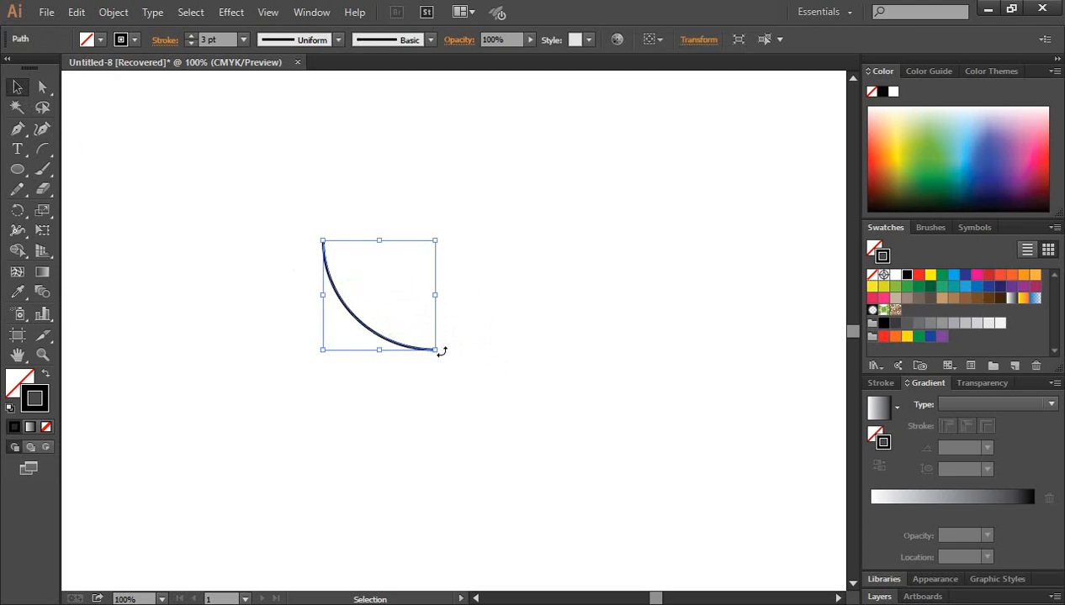
left_click_drag(444, 347, 456, 292)
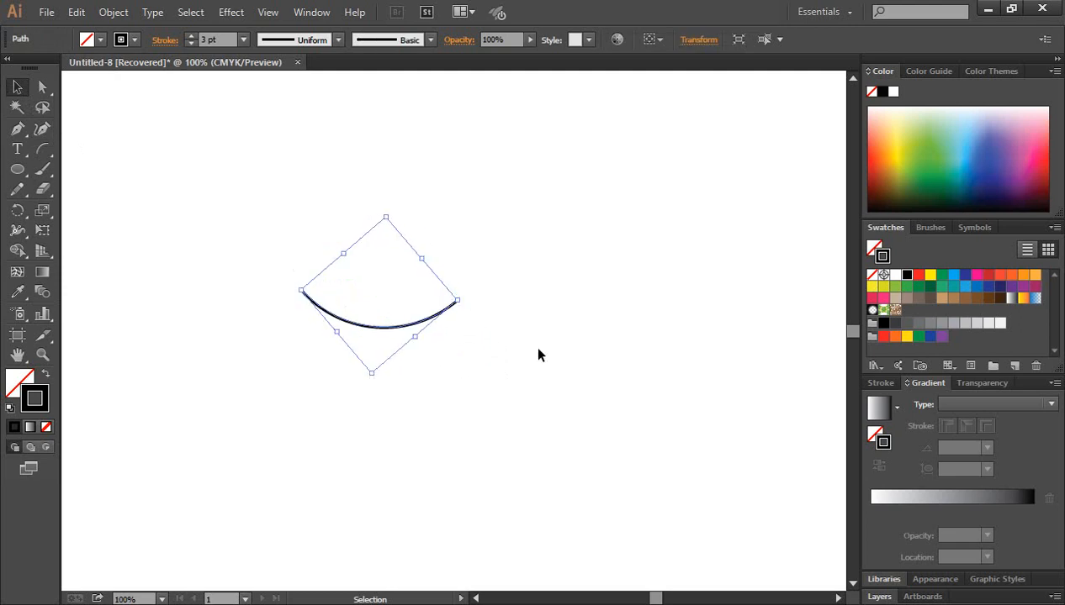
left_click(539, 350)
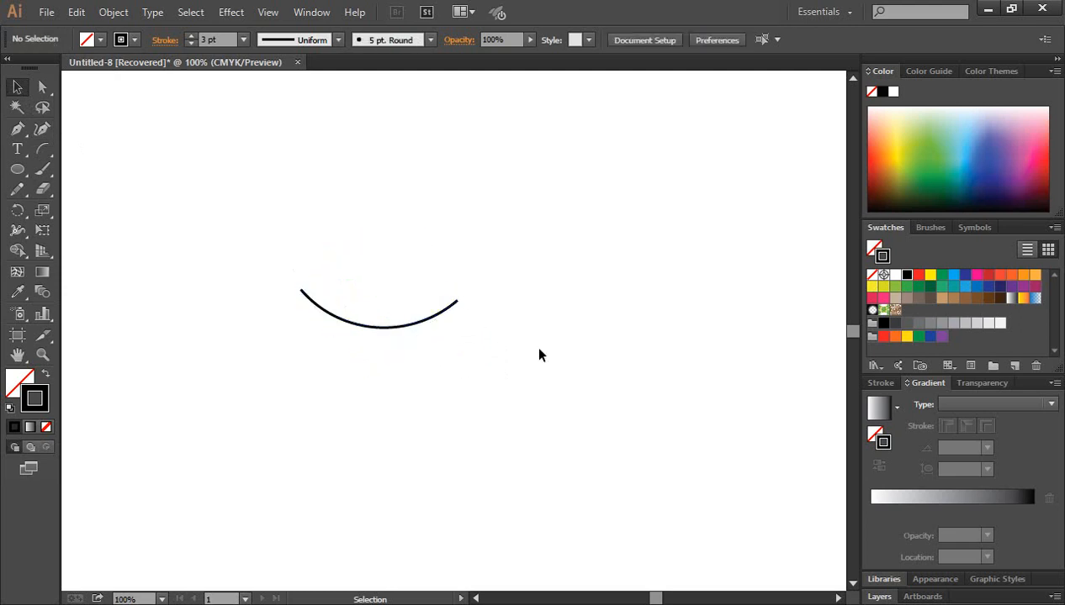
Draw a circle up and to the right of the arc and swap its fill and stroke for a solid black fill
left_click(17, 168)
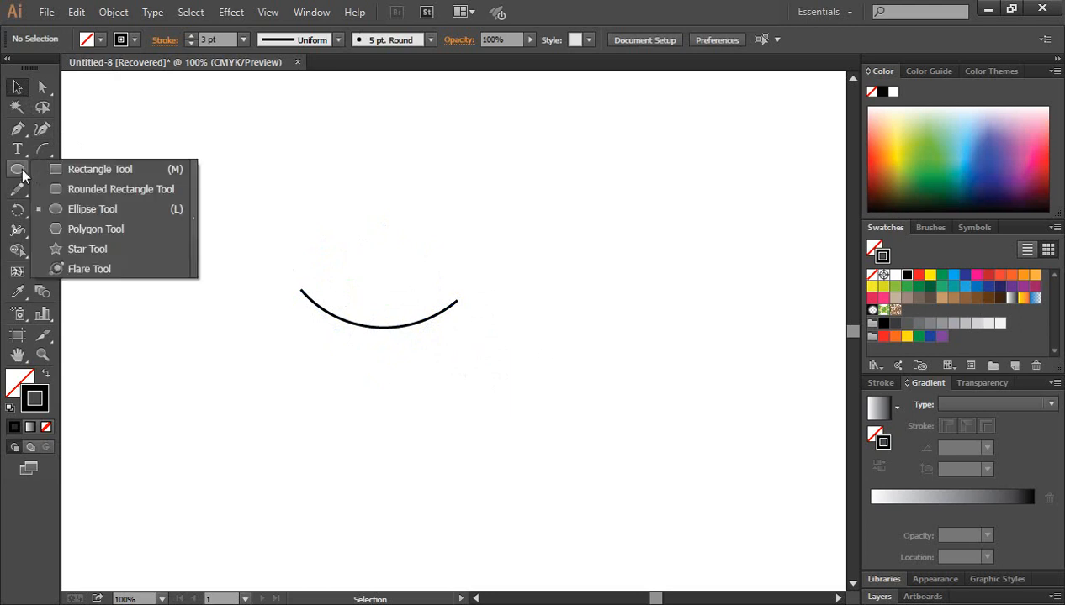
left_click(97, 210)
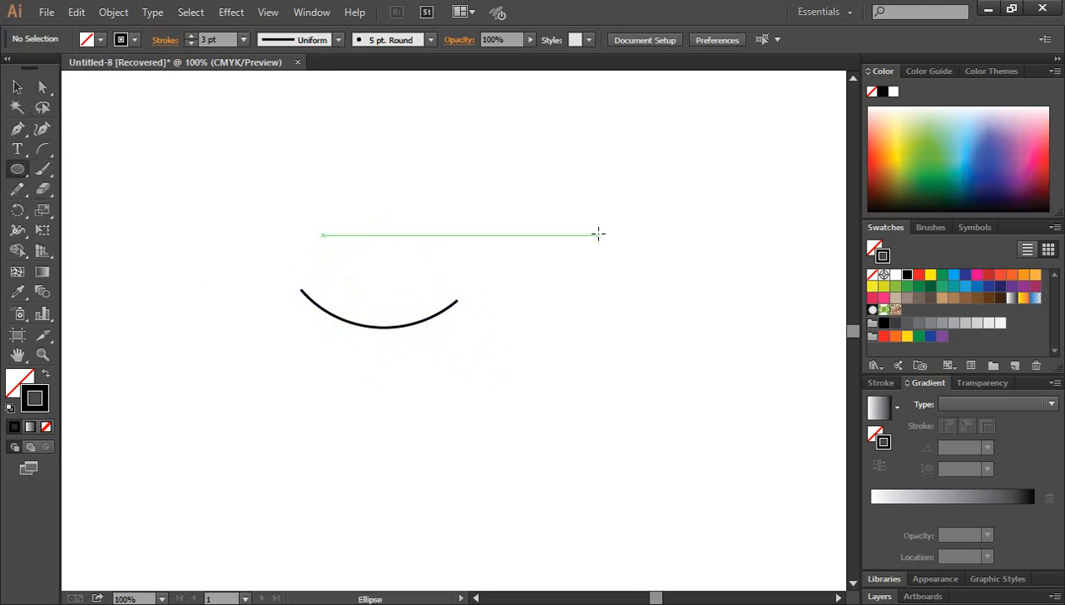
left_click_drag(592, 217, 611, 271)
left_click(17, 86)
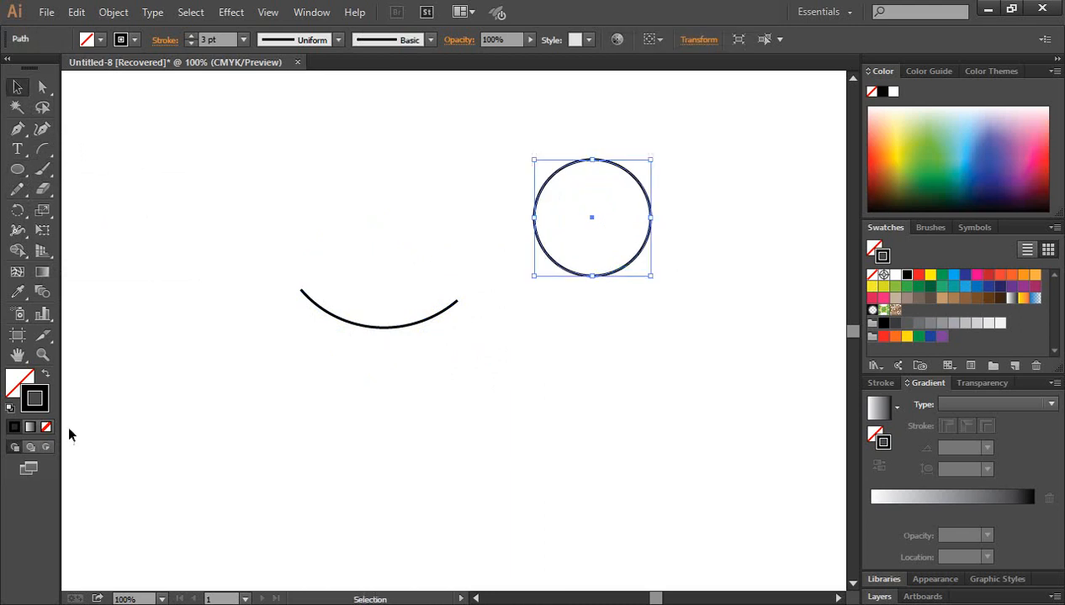
left_click(46, 378)
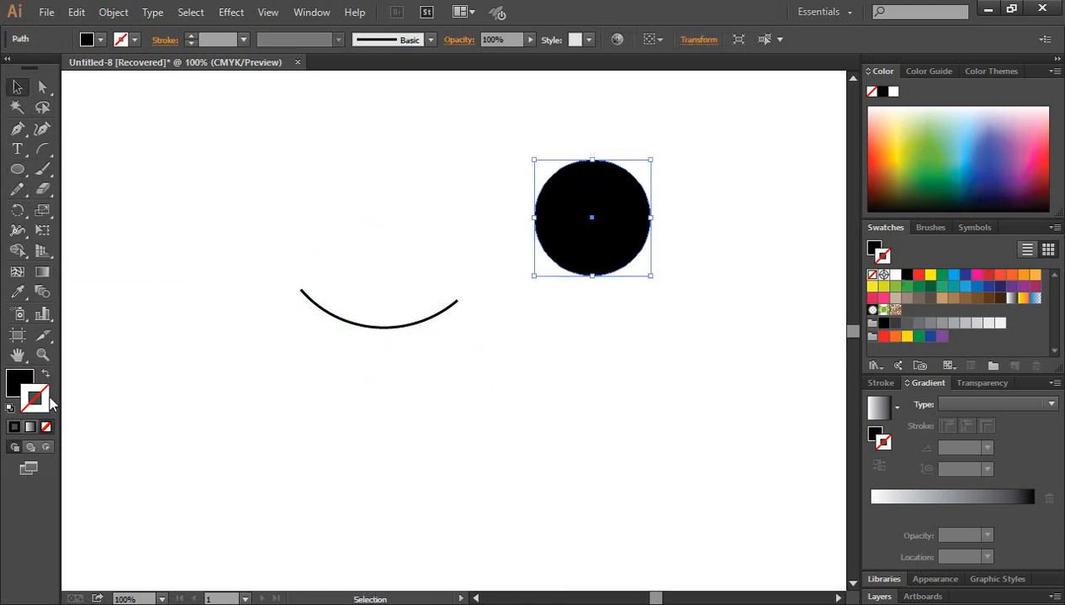
Move the arc across the middle of the black circle and rotate it slightly so its ends extend beyond both sides
left_click(399, 352)
left_click_drag(391, 331, 609, 219)
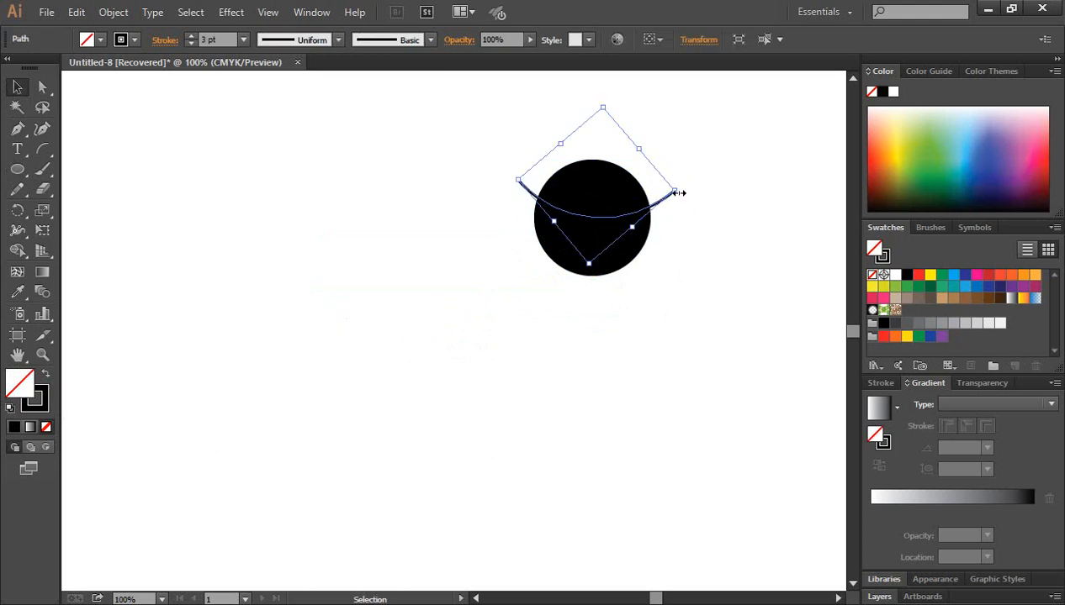
left_click_drag(681, 185, 678, 181)
left_click(704, 296)
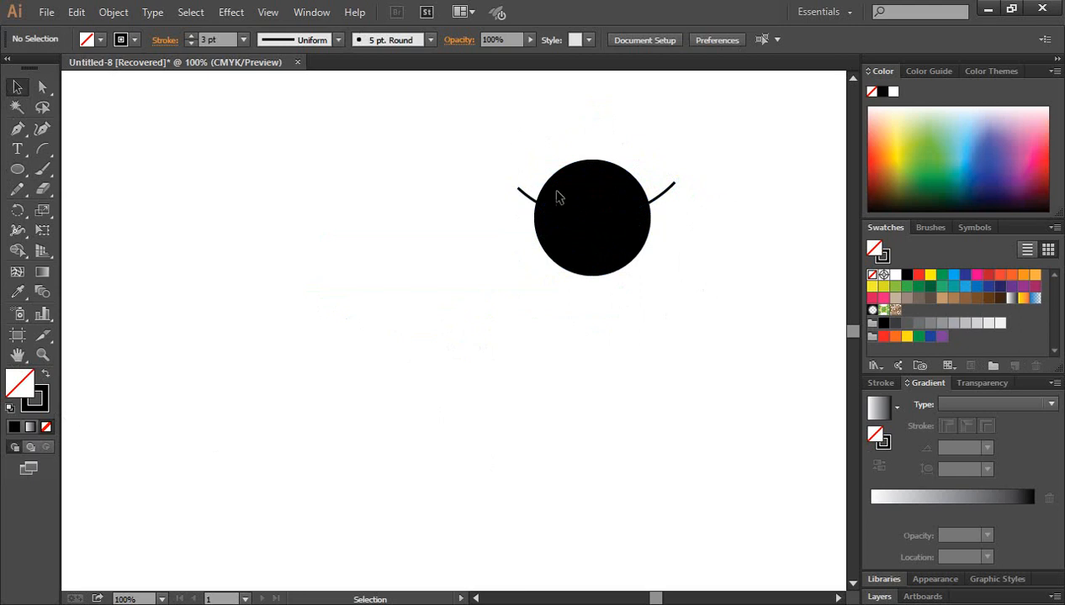
Select the circle and the arc together and split the circle along the arc with the Pathfinder Divide operation
mouse_move(556, 196)
left_mouse_down()
mouse_move(716, 378)
mouse_move(546, 171)
left_mouse_up()
left_click(653, 355)
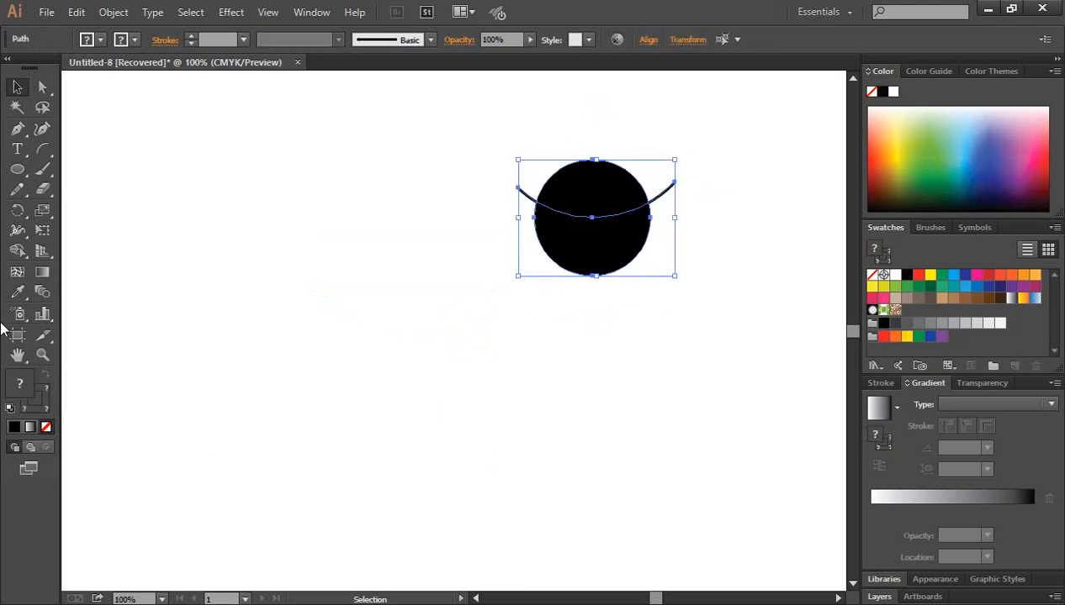
left_click(305, 14)
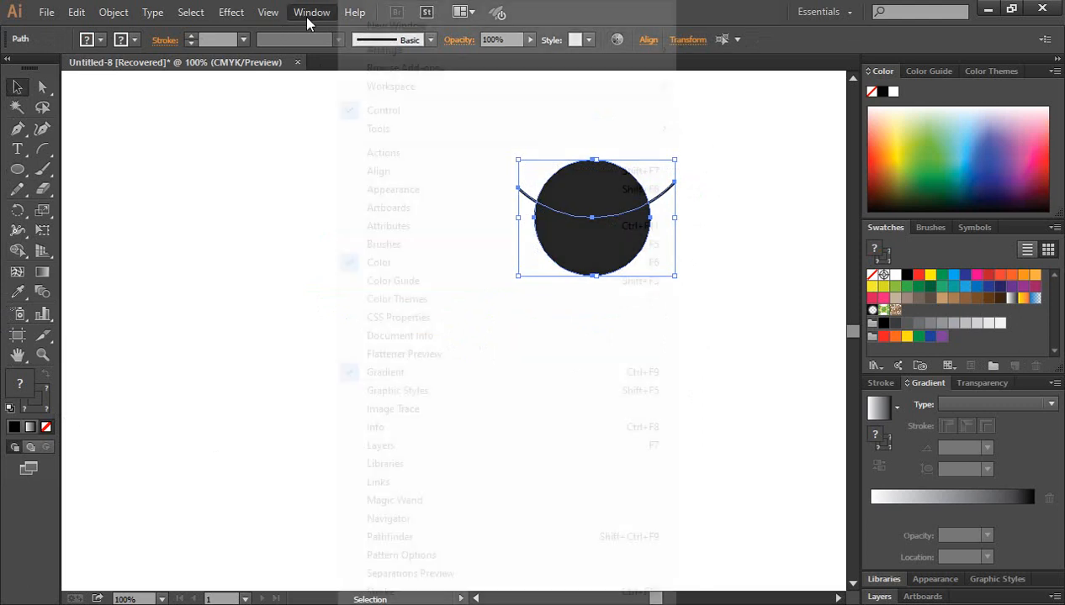
left_click(400, 537)
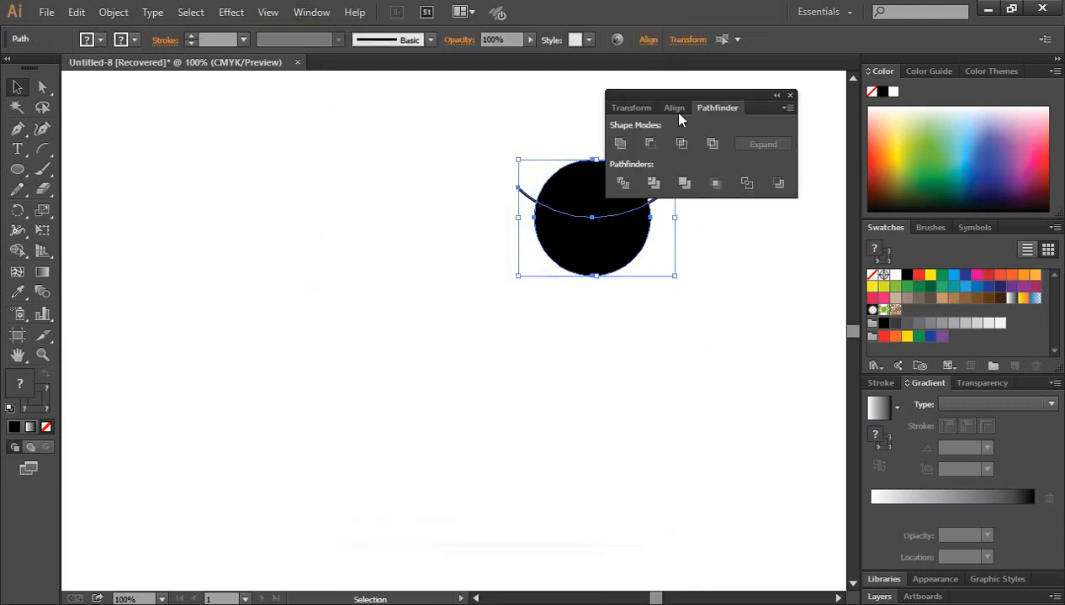
left_click_drag(670, 111, 787, 144)
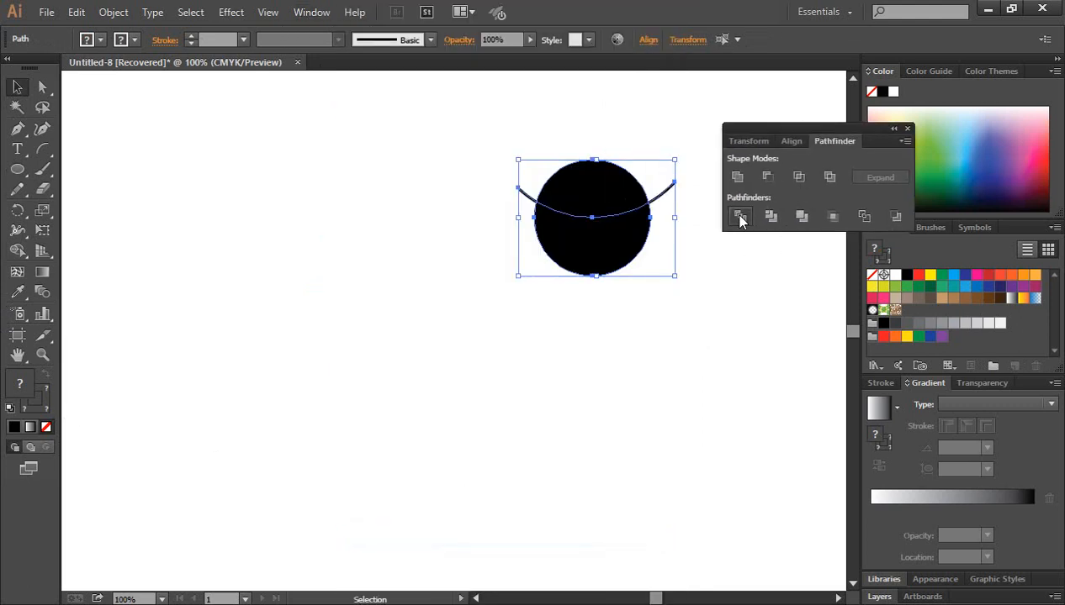
left_click(740, 218)
Ungroup the divided circle and move its upper piece straight up, leaving a curved gap above the lower piece
right_click(573, 180)
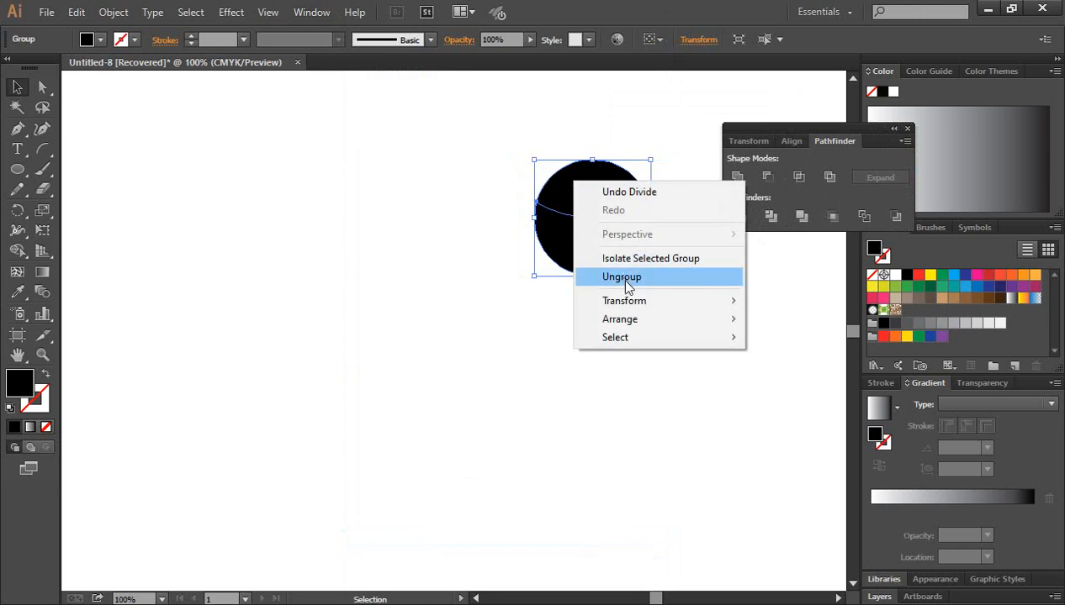
left_click(619, 277)
left_click(664, 257)
left_click_drag(608, 185, 673, 157)
left_click(674, 157)
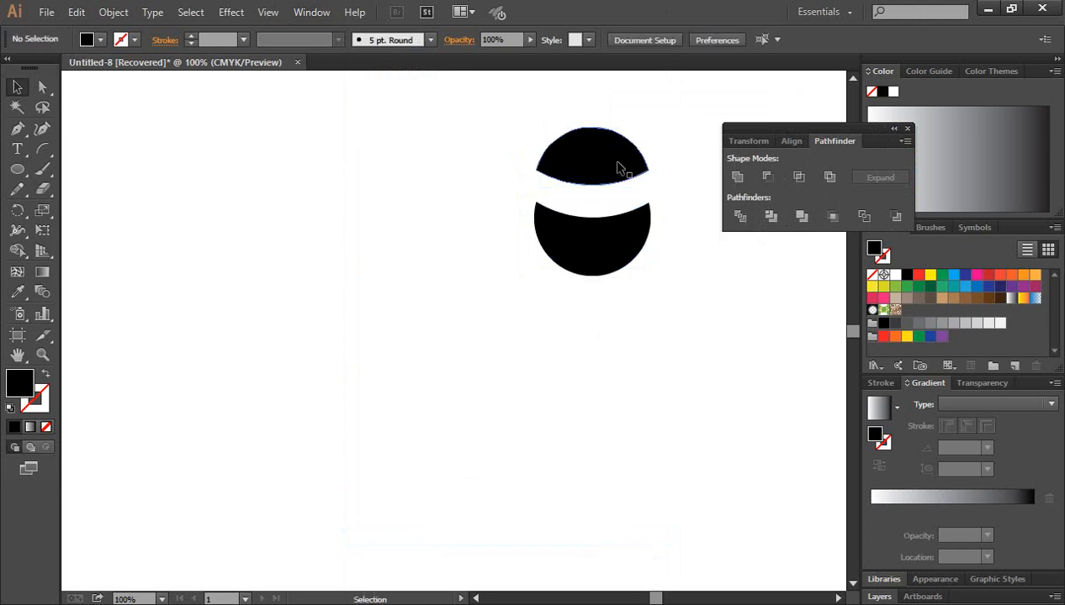
left_click(618, 167)
left_click(704, 291)
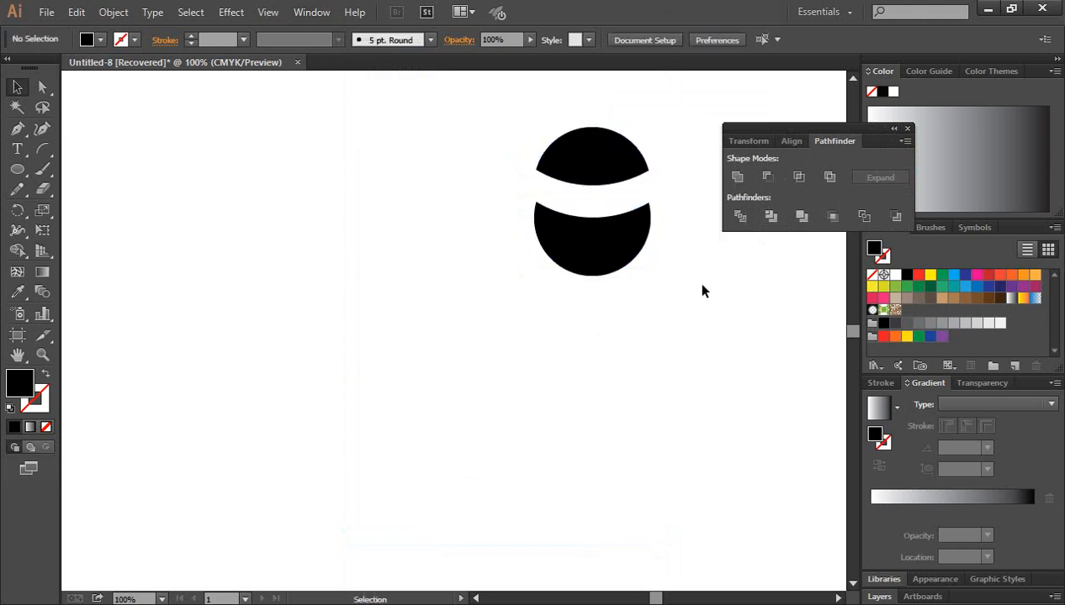
Draw a nearly horizontal line segment left of the divided circle and give it a 4 pt black stroke
left_click(43, 148)
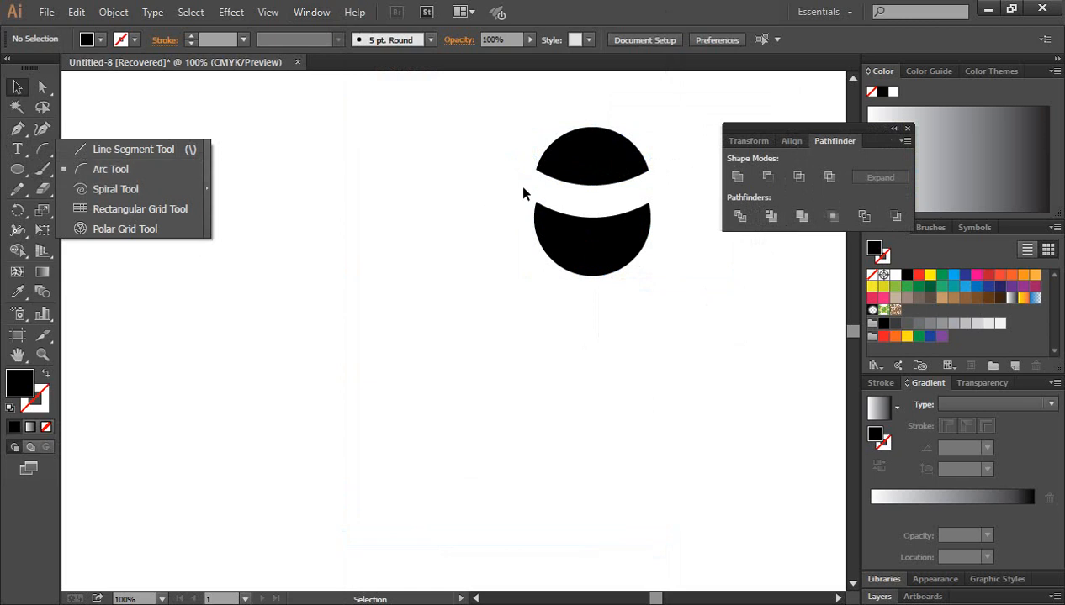
left_click(126, 150)
left_click_drag(172, 197, 409, 192)
left_click(17, 86)
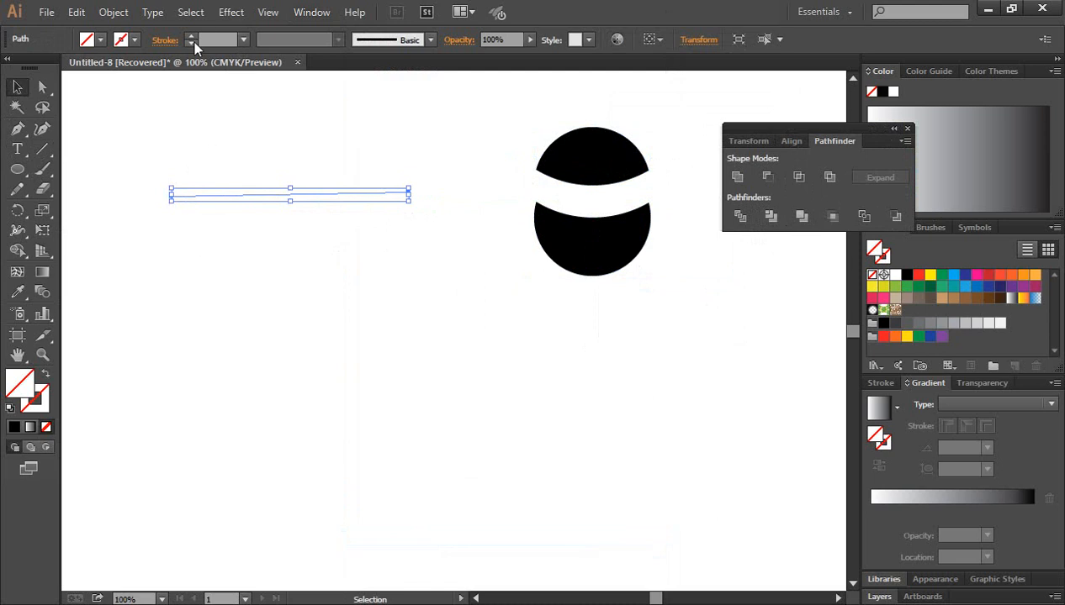
left_click(191, 39)
left_click(191, 39)
left_click(192, 39)
left_click(336, 291)
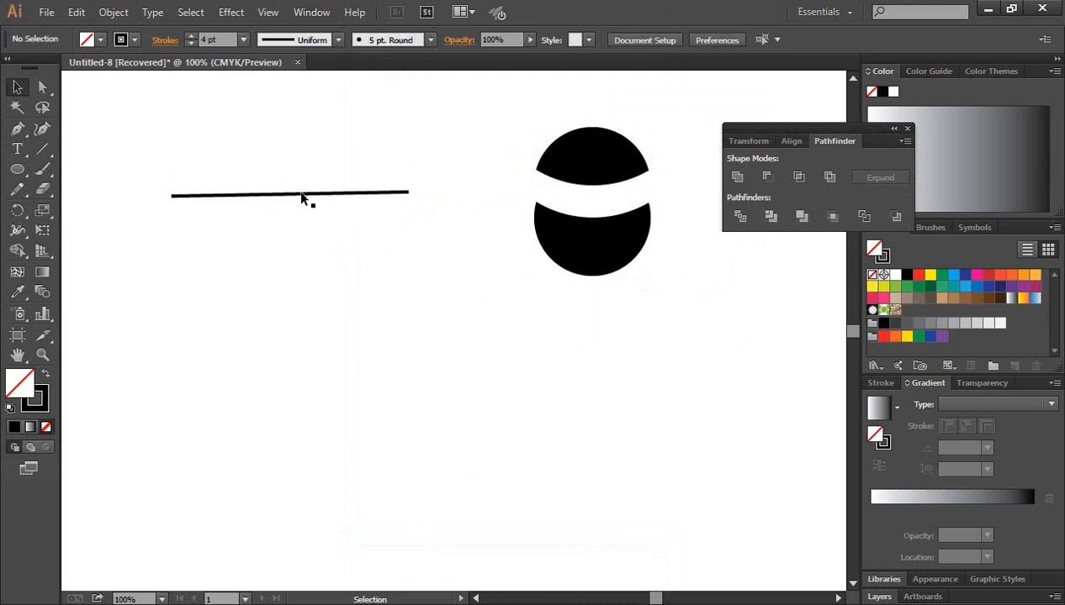
Rotate the line segment slightly so that it rises toward its right end
left_click(303, 197)
left_click_drag(416, 183, 415, 198)
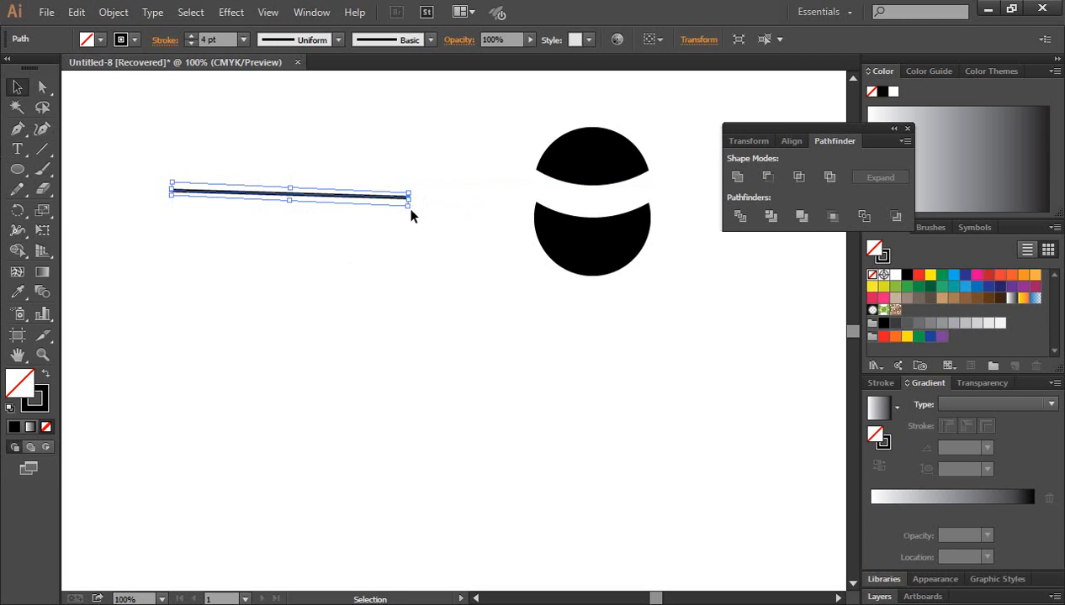
left_click_drag(416, 211, 419, 193)
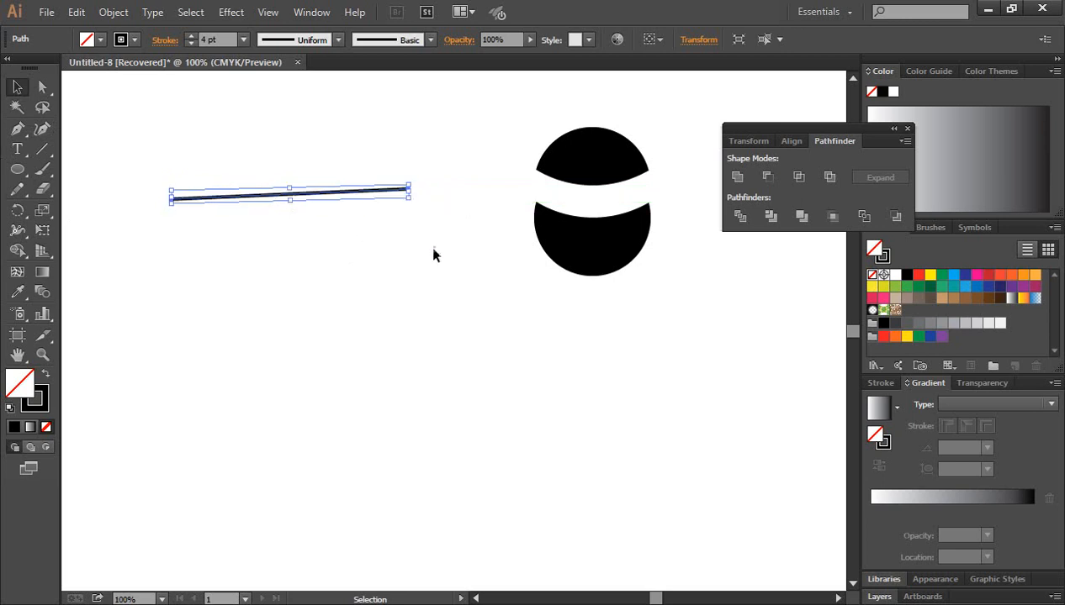
left_click(428, 250)
Draw a medium-sized arc with the Arc tool below the line segment
left_click_drag(42, 149, 108, 168)
left_click_drag(253, 259, 393, 368)
left_click(17, 89)
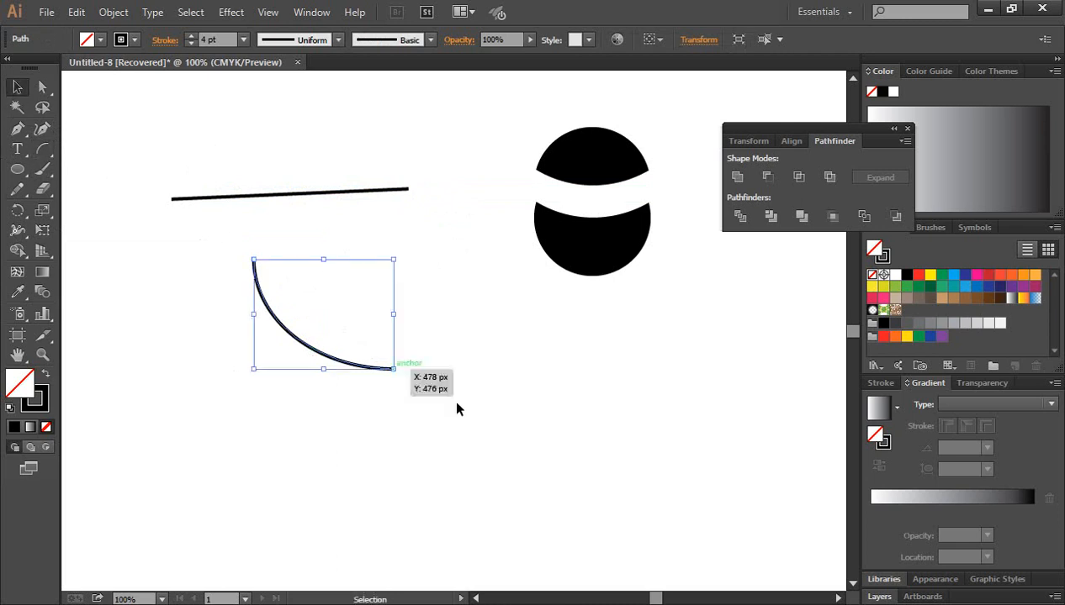
left_click(85, 199)
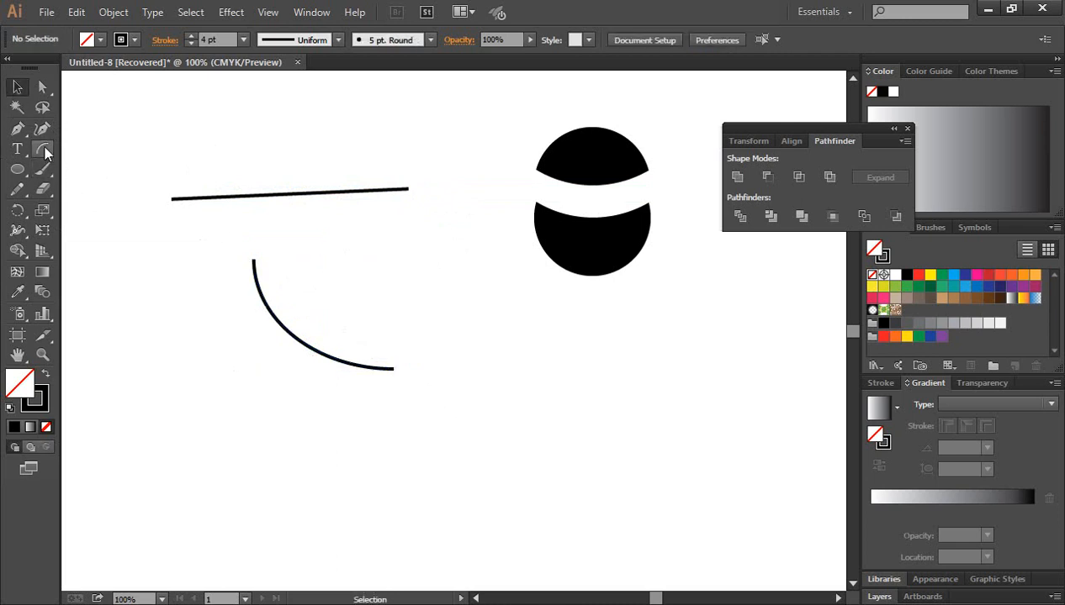
Draw four more arcs right of the first one: a large one, a tiny one and two medium ones nested inside the large curve
left_click(44, 148)
left_click_drag(391, 235, 726, 558)
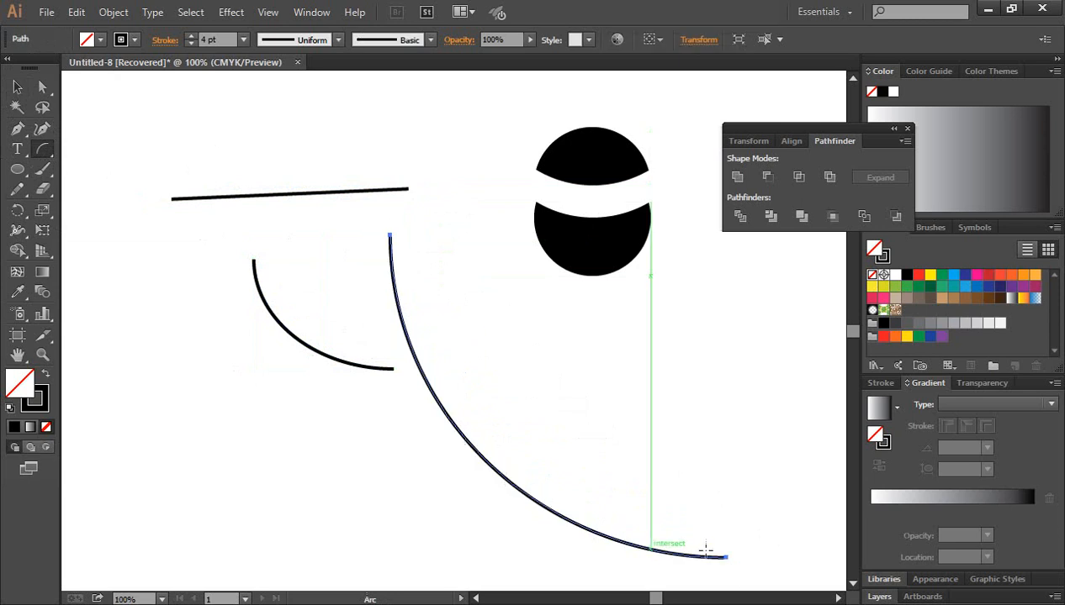
left_click_drag(450, 221, 460, 251)
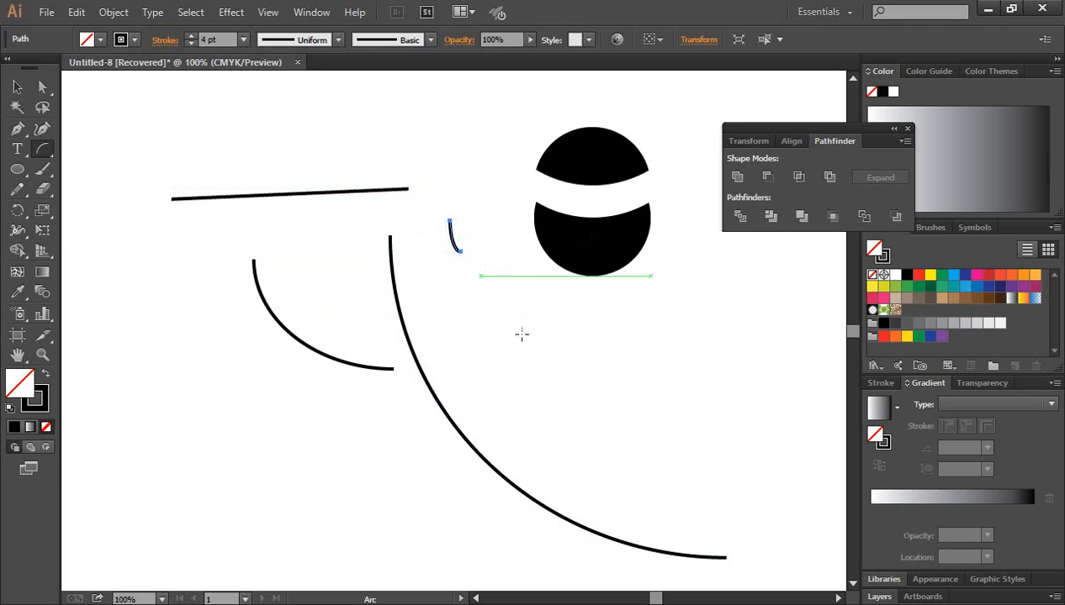
left_click_drag(477, 307, 658, 467)
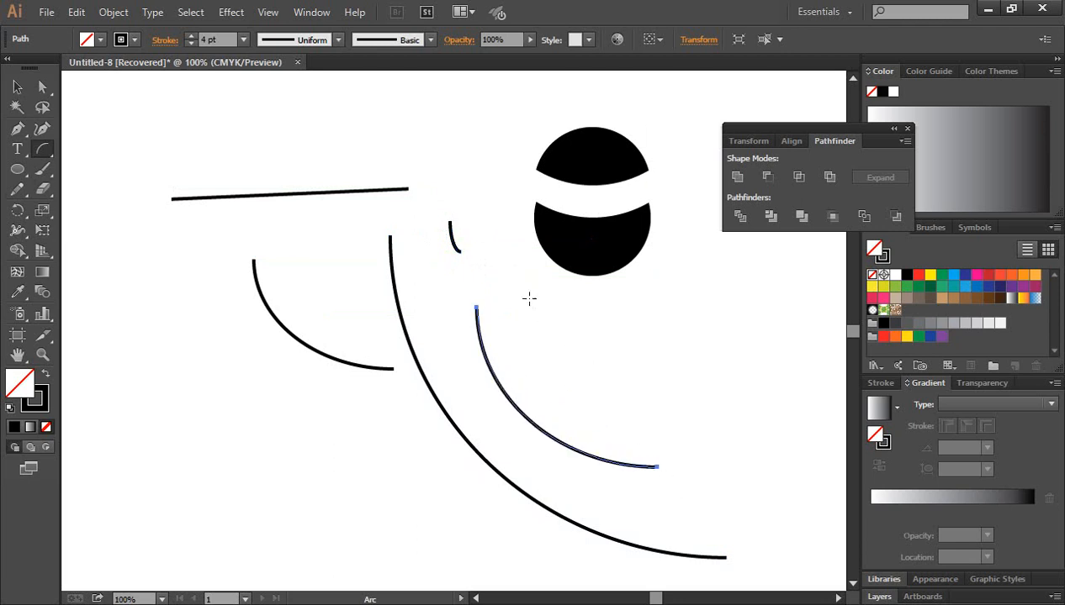
left_click_drag(523, 292, 665, 435)
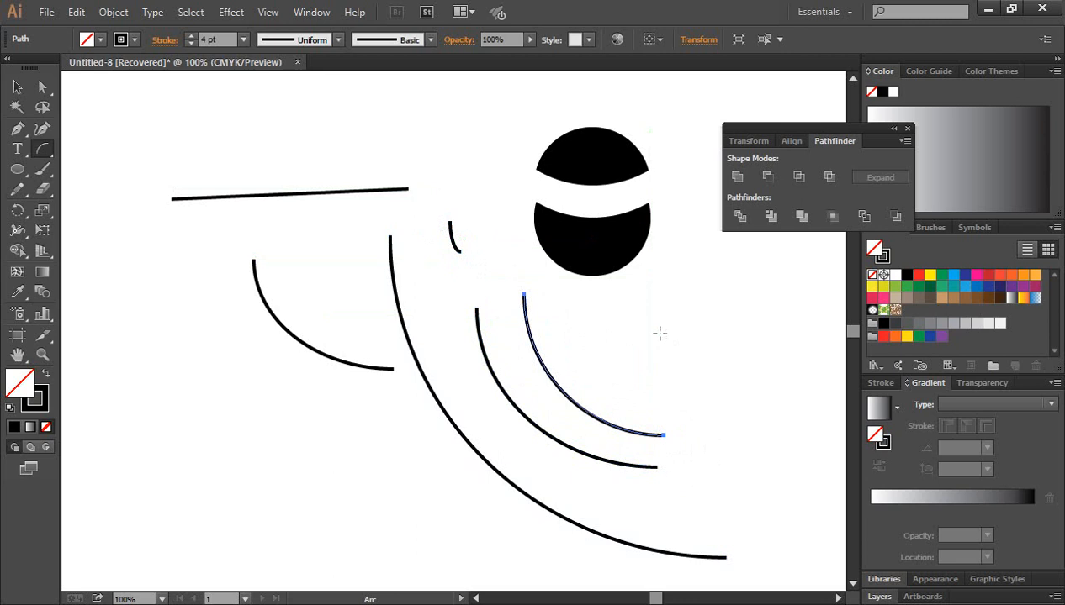
Draw nearly straight vertical arcs through the divided circle, across the line segment and at the lower left, plus a curved arc crossing the line's left end
scroll(666, 371, "up", 2)
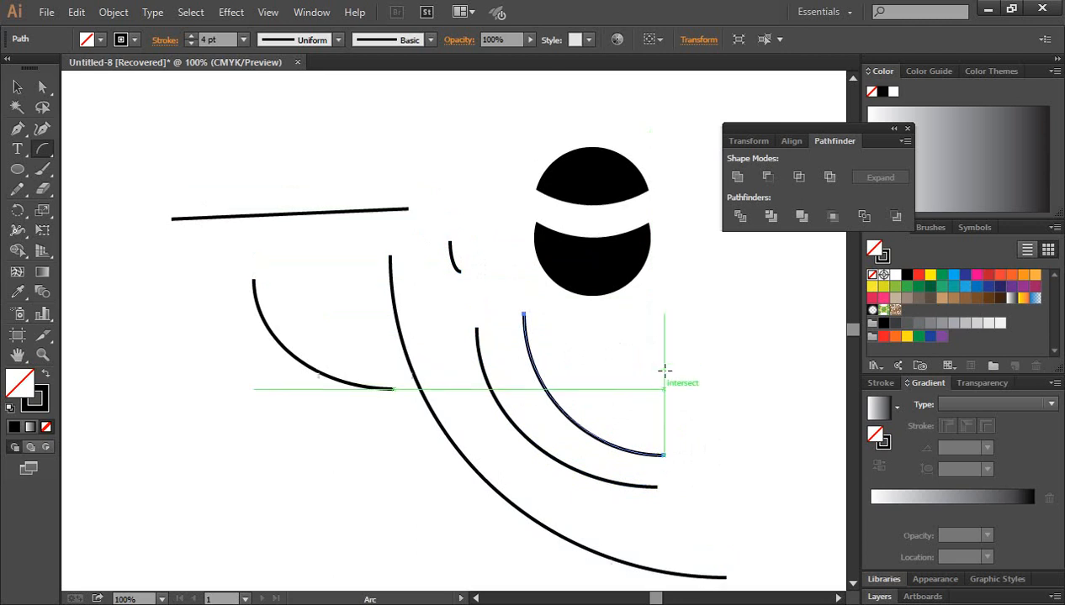
left_click_drag(600, 349, 588, 84)
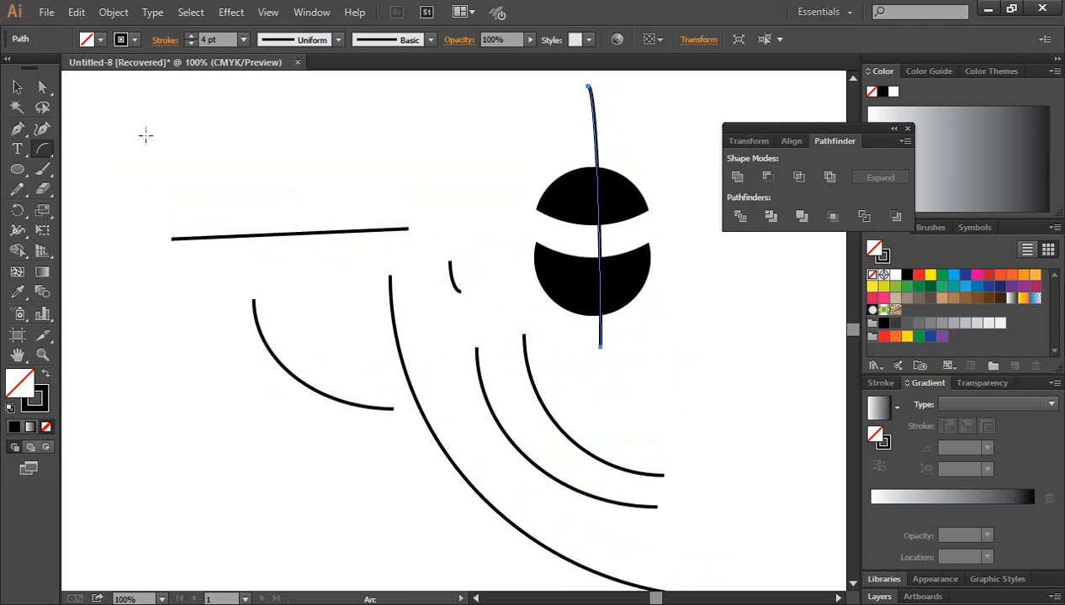
left_click_drag(146, 135, 254, 291)
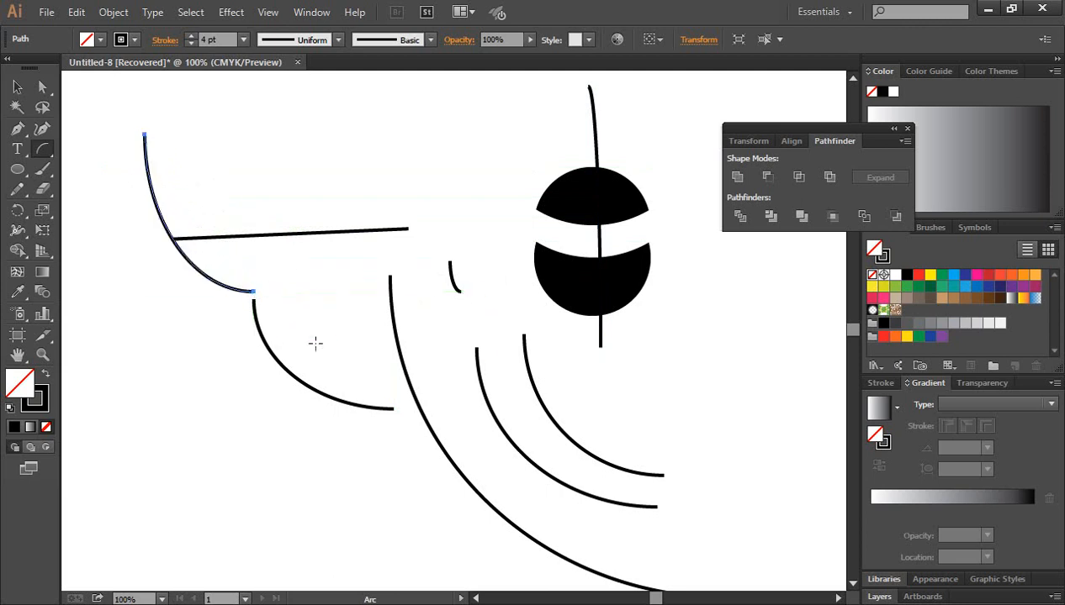
left_click_drag(315, 343, 315, 100)
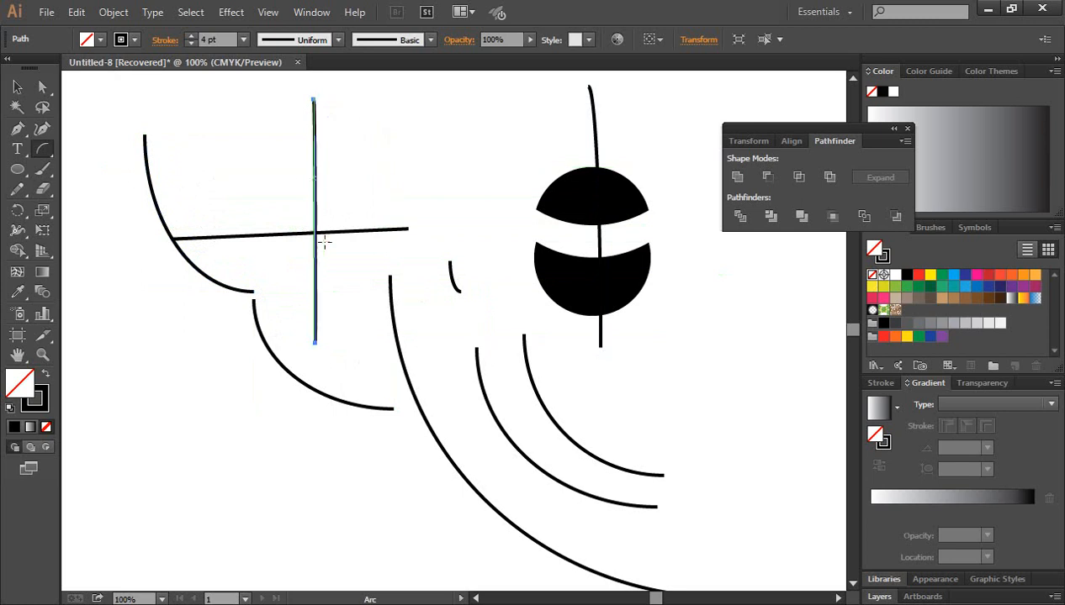
left_click_drag(166, 304, 165, 518)
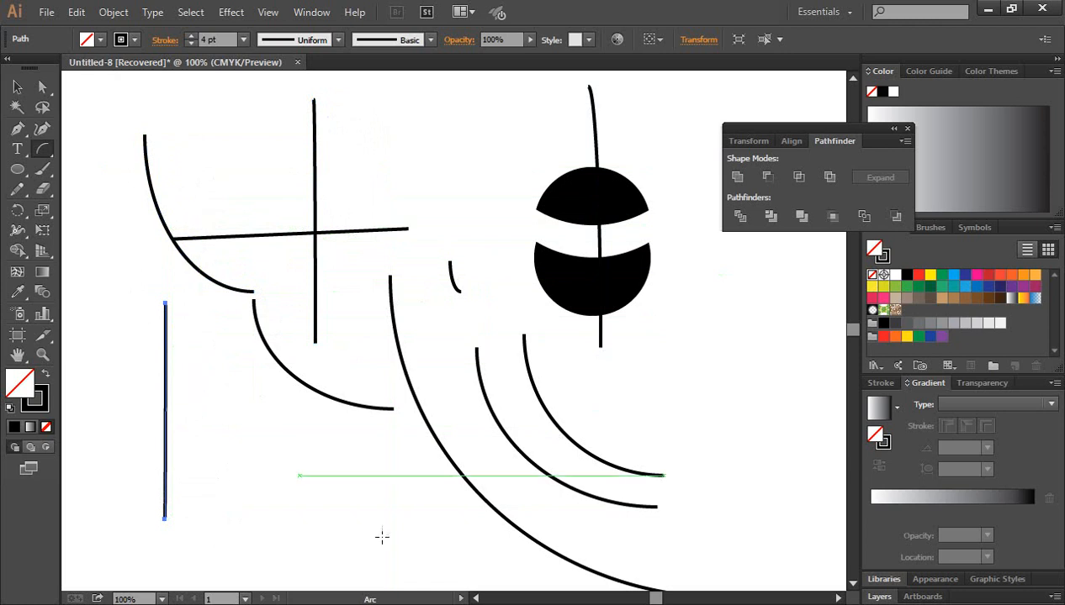
Draw one more arc beside the lower-left vertical line, and delete every arc and line, keeping only the divided circle
left_click_drag(198, 374, 329, 496)
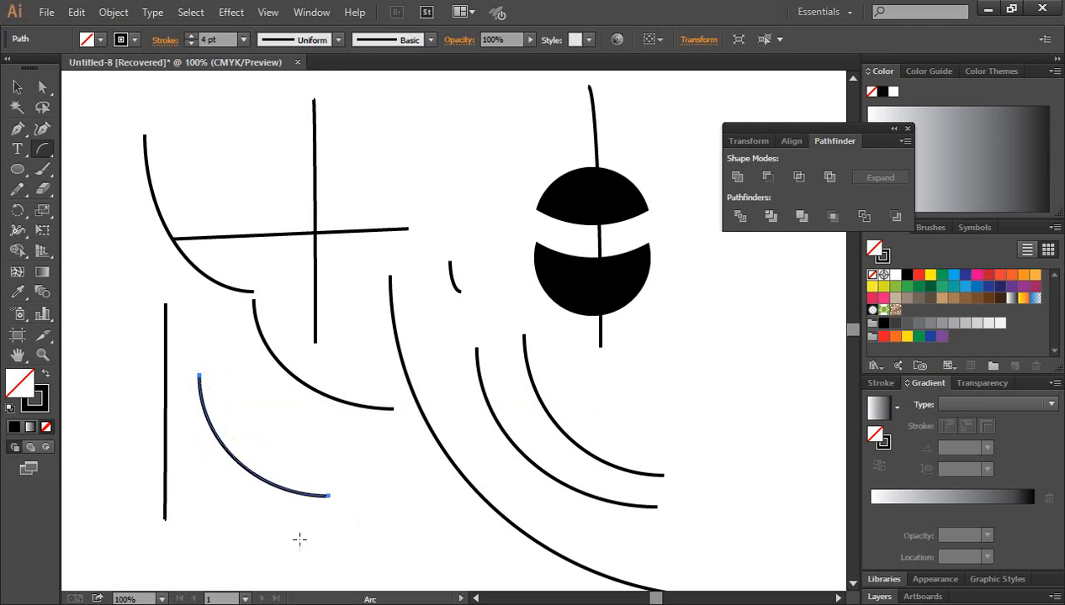
left_click(18, 87)
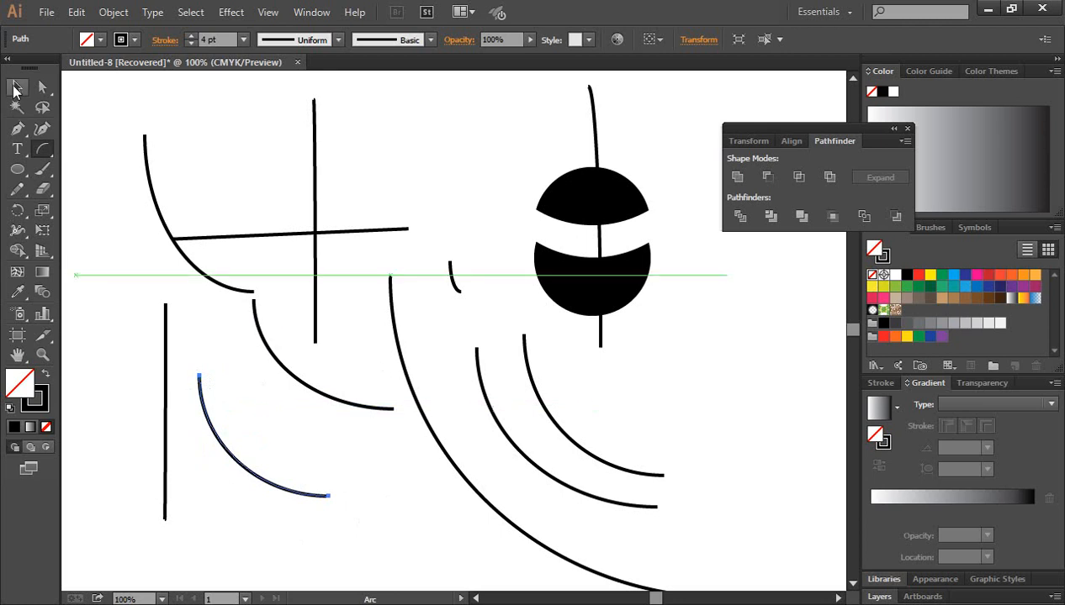
left_click_drag(93, 112, 475, 506)
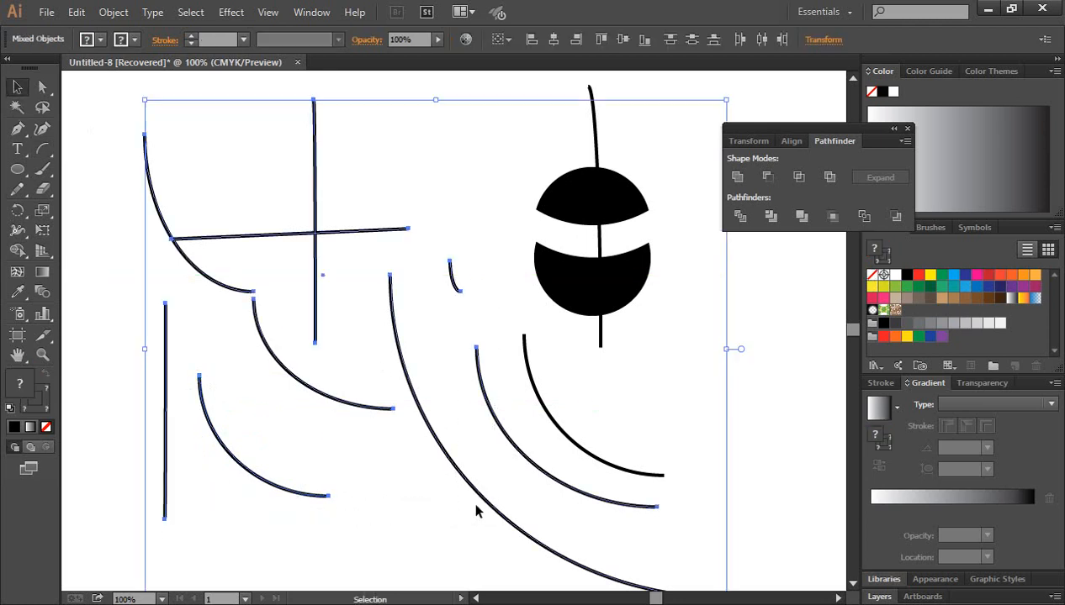
key("Delete")
left_click(593, 469)
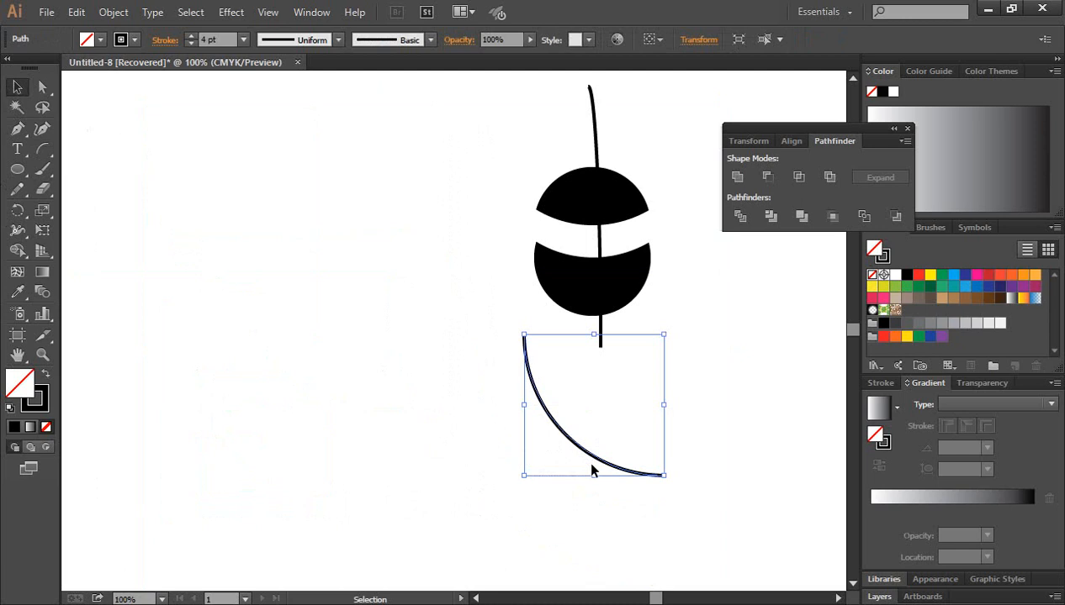
key("Delete")
left_click(592, 116)
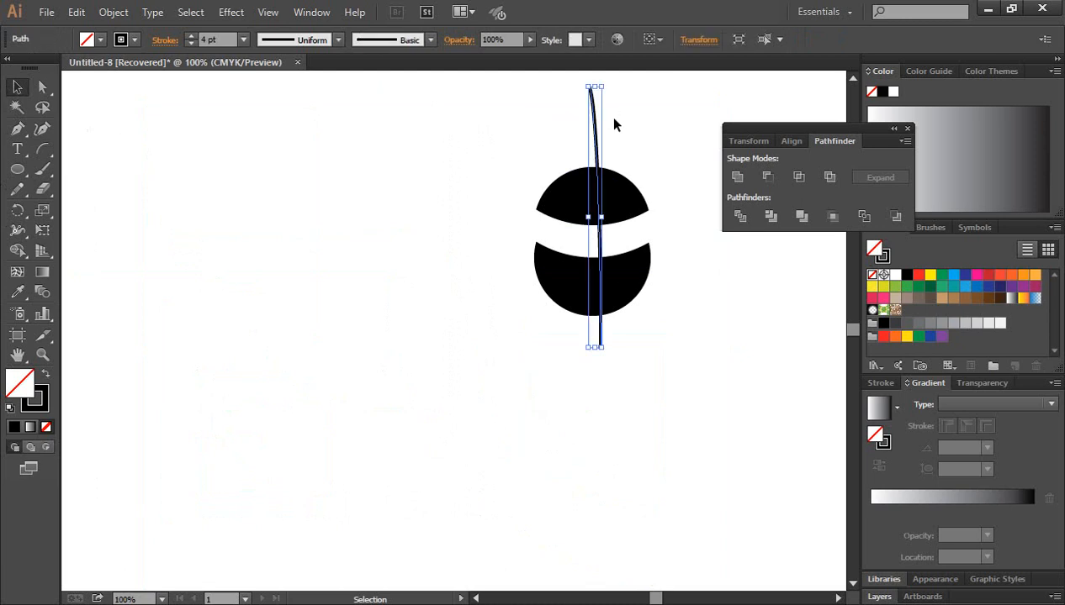
key("Delete")
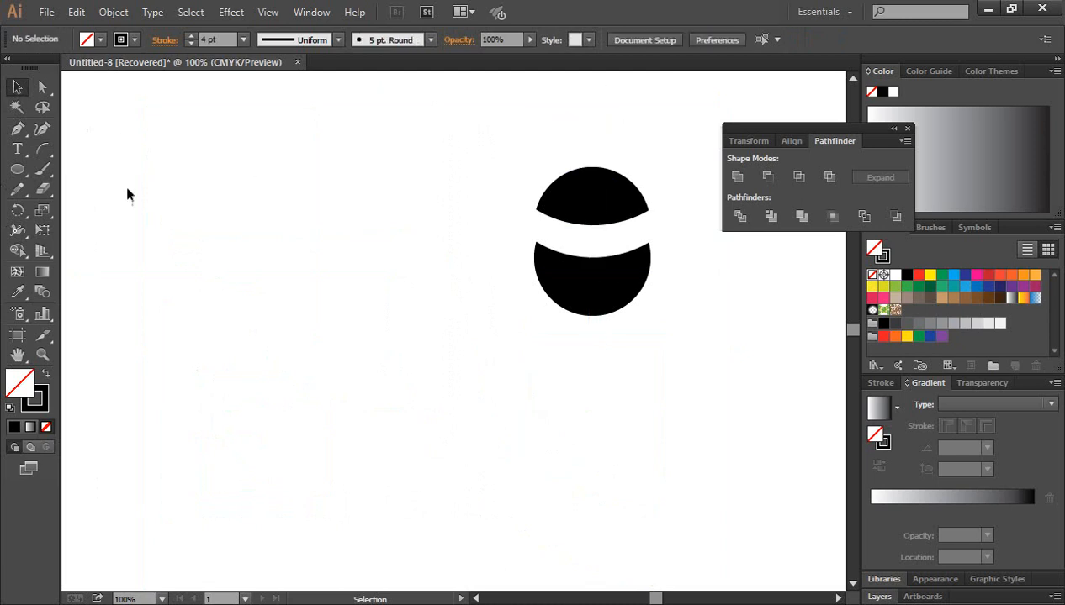
Draw a new arc left of the divided circle with the Arc tool and move it slightly down and right
left_click_drag(42, 149, 107, 171)
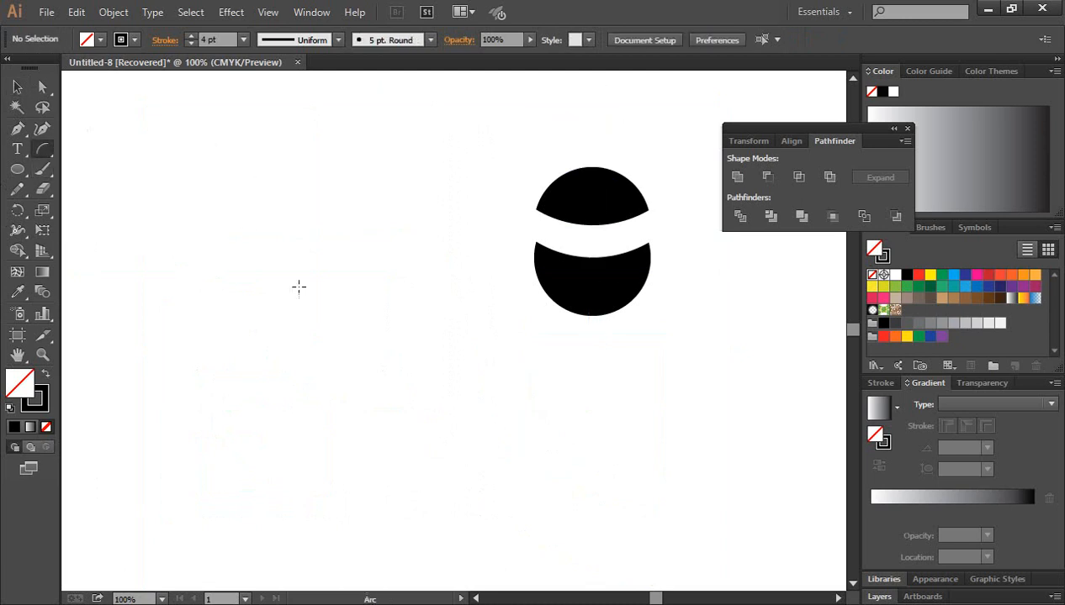
left_click_drag(246, 229, 343, 325)
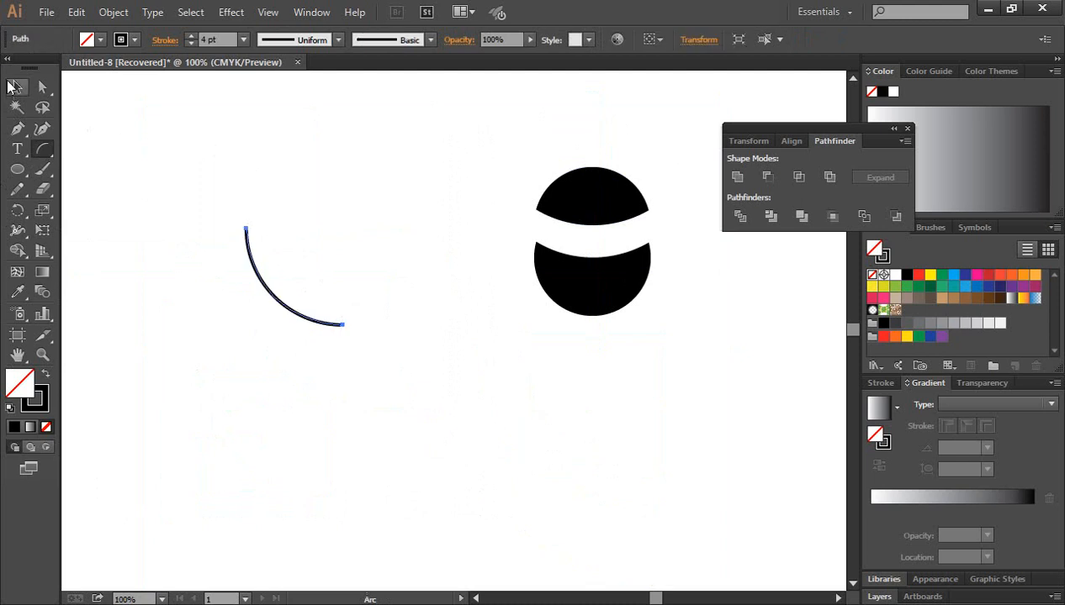
left_click(15, 87)
left_click_drag(268, 296, 313, 336)
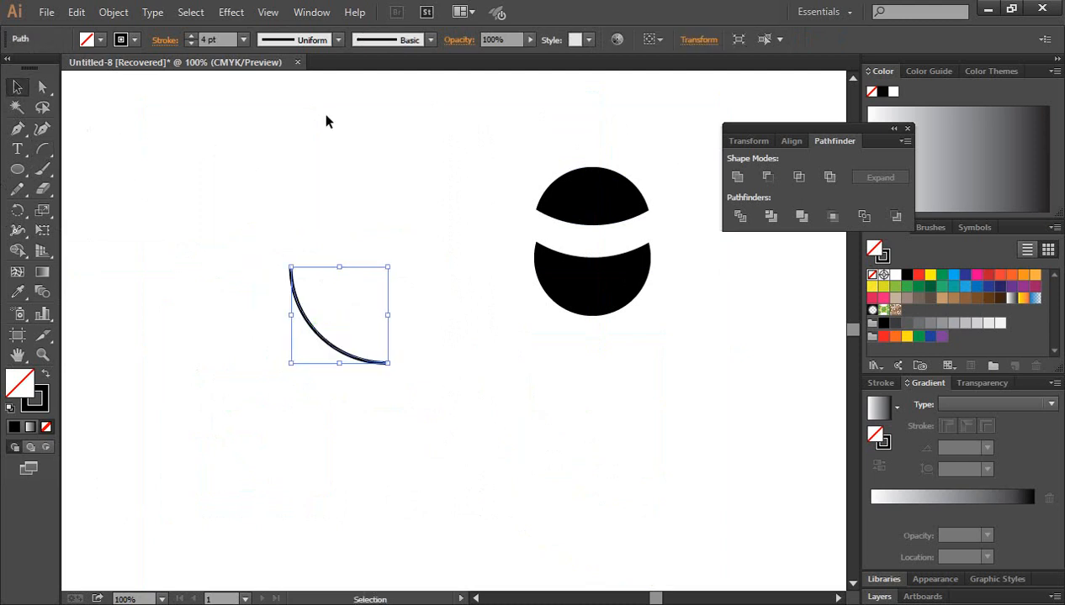
Apply the tapered triangular width profile to the arc's stroke
left_click(338, 40)
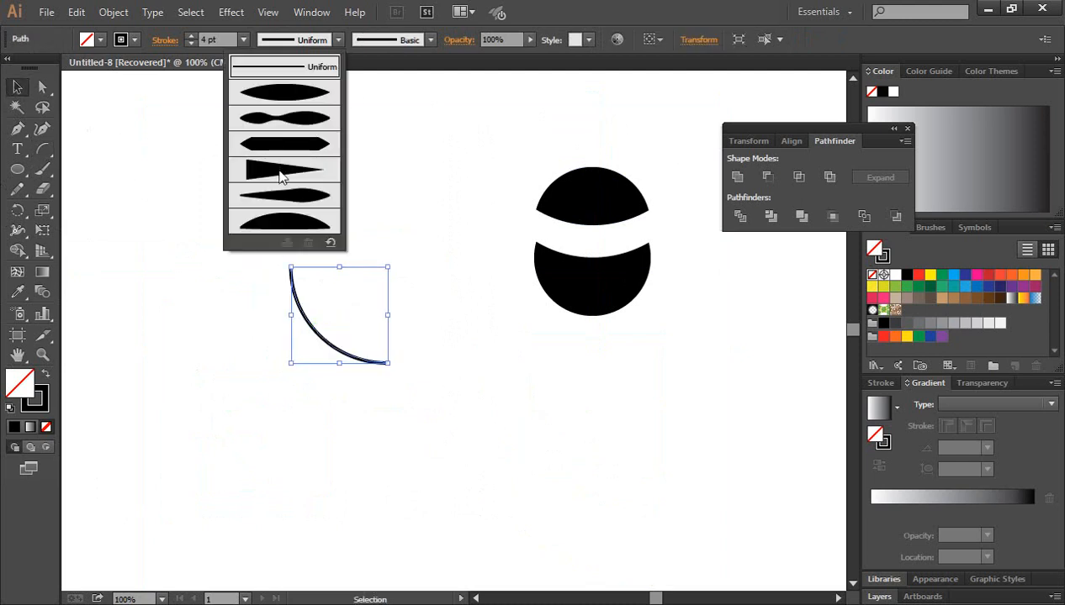
left_click(282, 175)
left_click(412, 334)
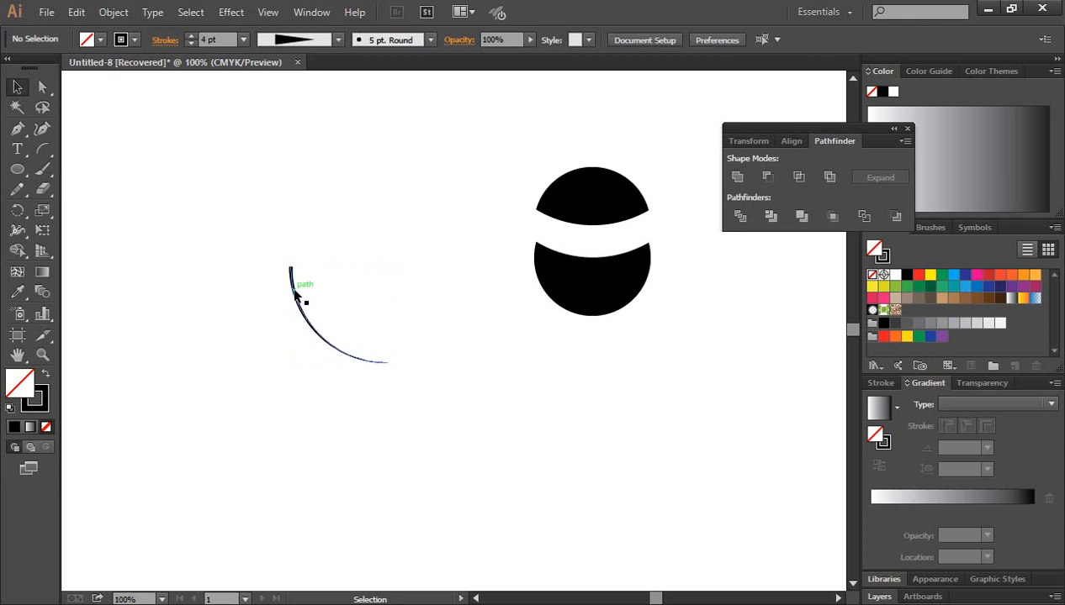
Move the tapered arc down and right, and rotate it so its thin end points up and its thick end sits at the bottom
left_click_drag(293, 288, 326, 327)
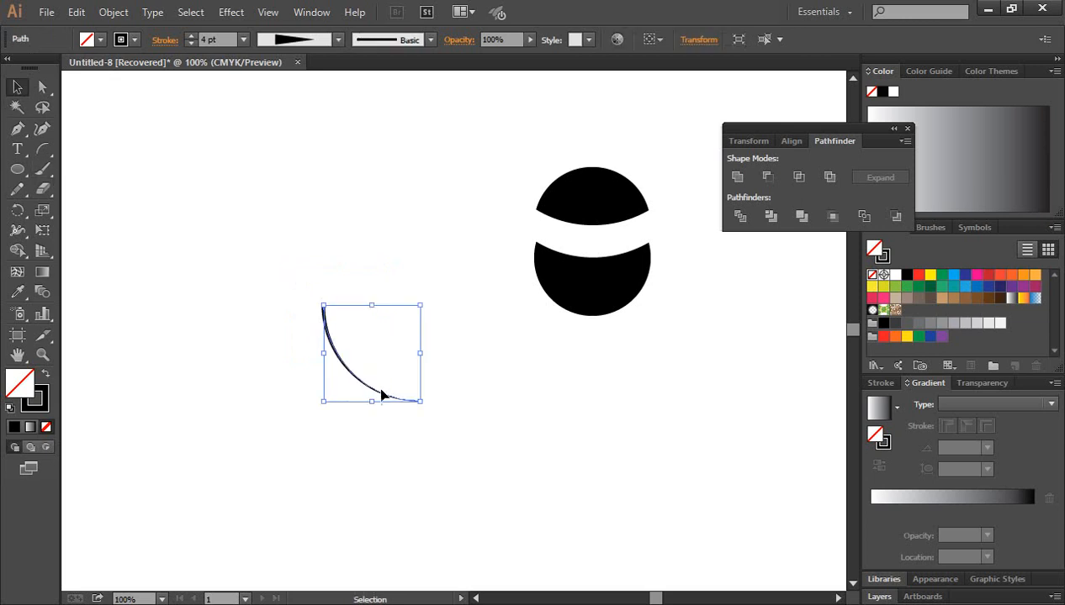
left_click_drag(426, 403, 336, 243)
left_click(397, 425)
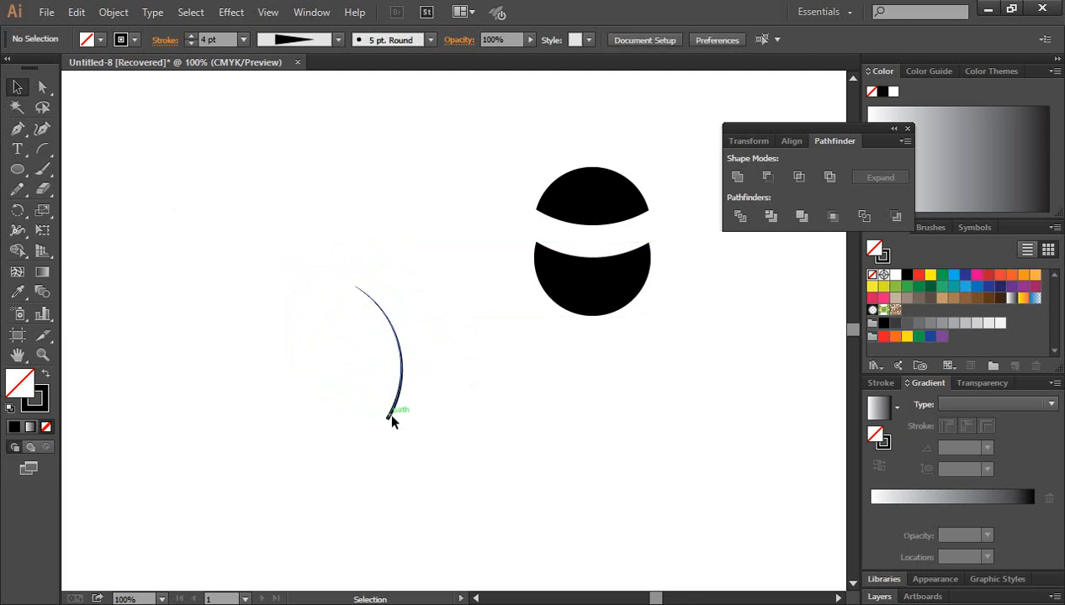
left_click(388, 414)
left_click_drag(392, 423, 409, 407)
left_click(452, 414)
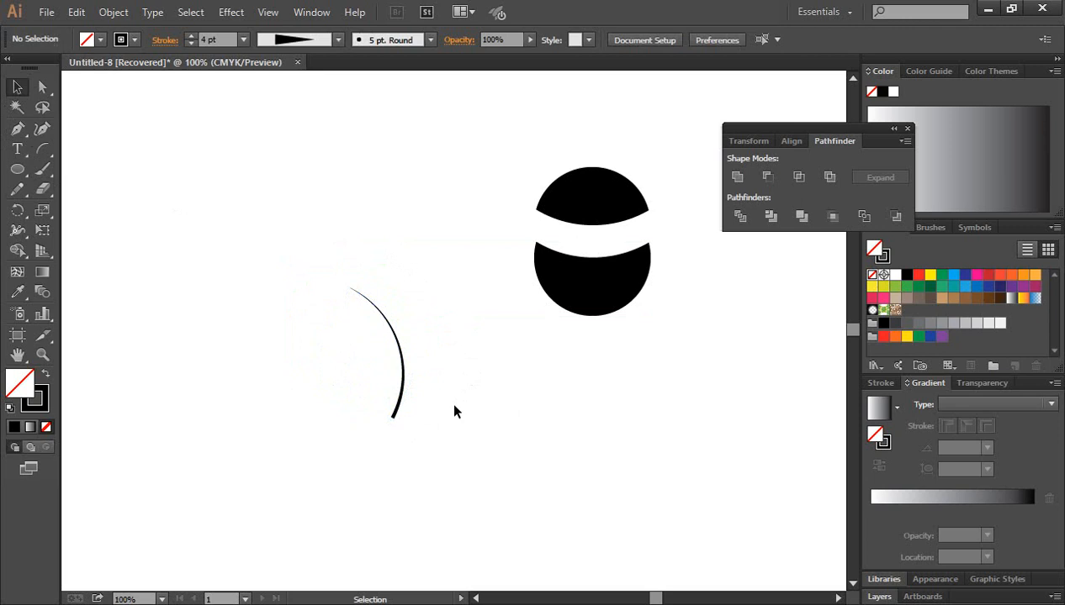
Rotate a copy of the arc slightly clockwise about its thick lower end and repeat the transformation six times to form a fan
left_click(404, 383)
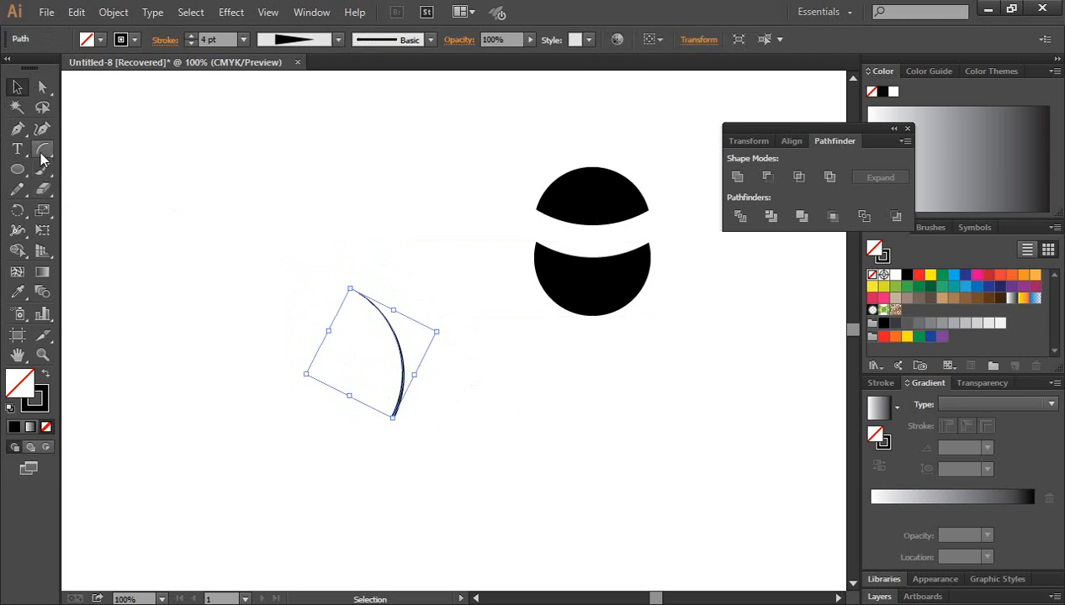
left_click(17, 210)
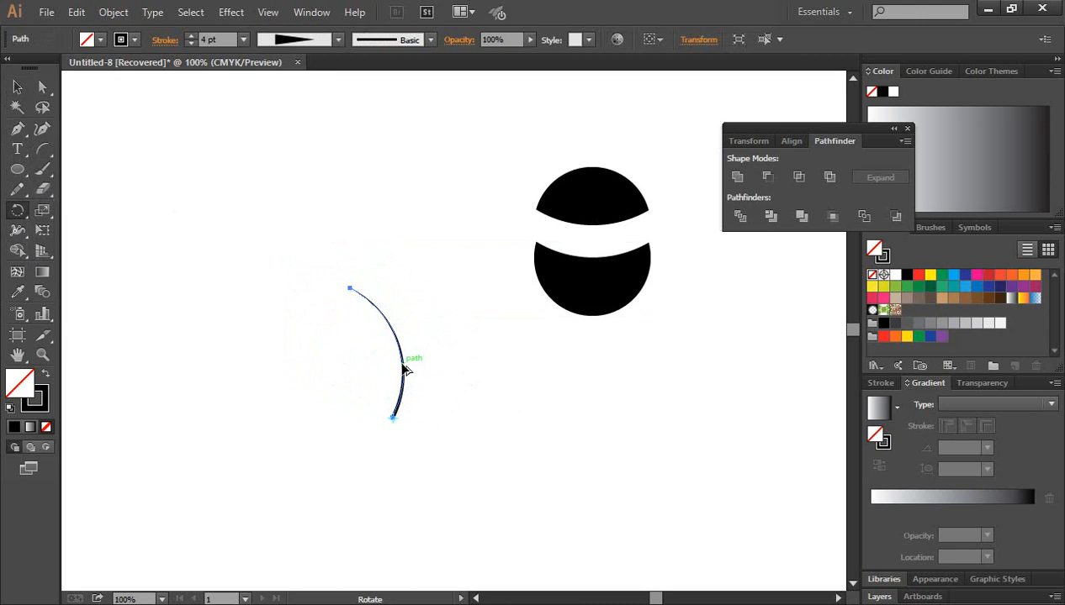
left_click_drag(404, 370, 420, 425)
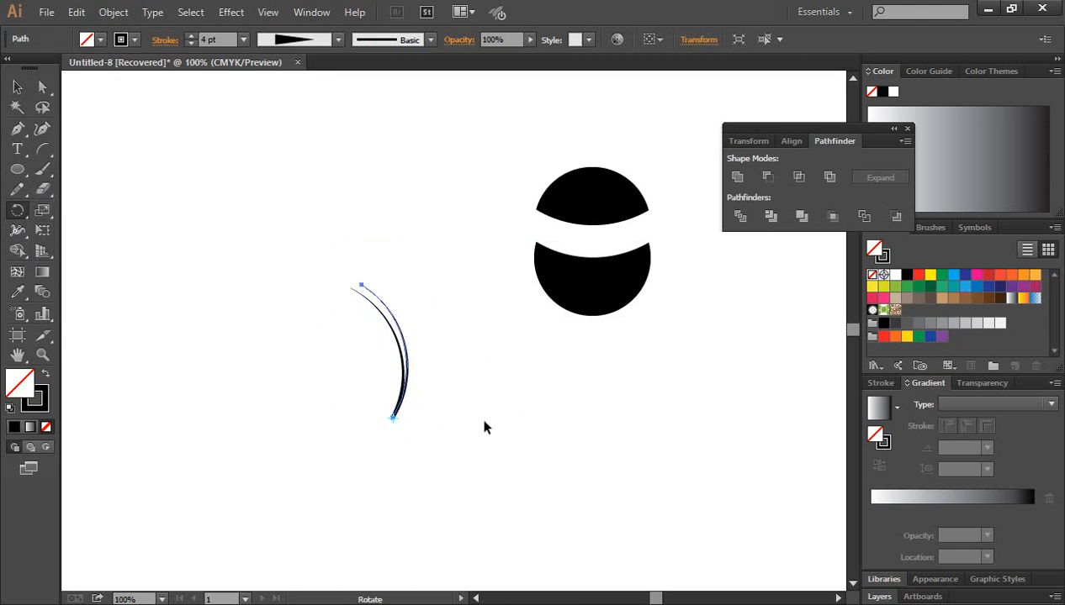
key("ctrl+d")
key("ctrl+d")
key("ctrl+d")
key("ctrl+d")
key("ctrl+d")
key("ctrl+d")
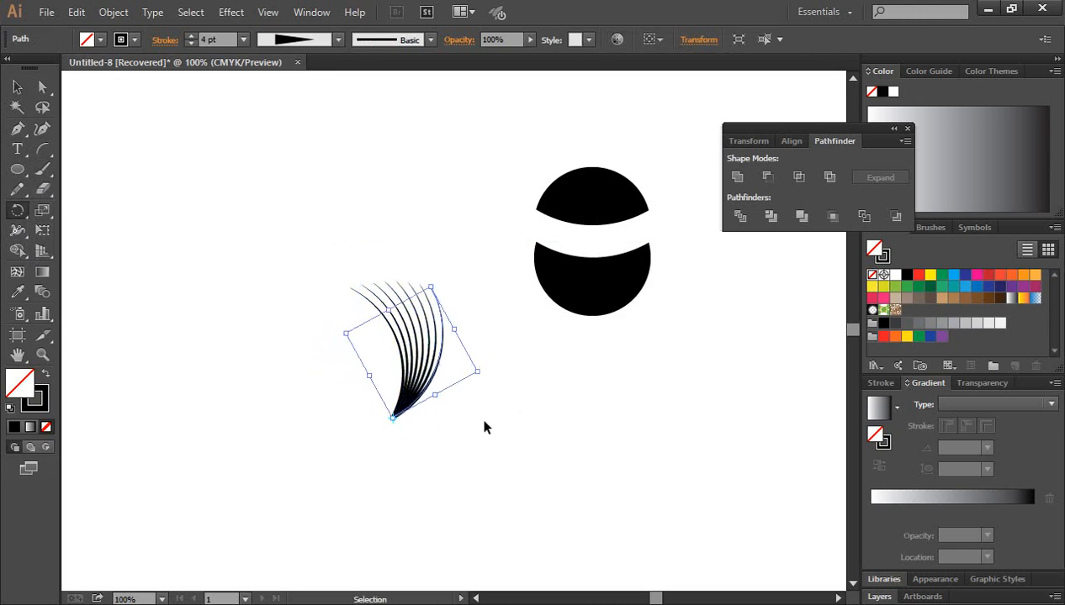
Select all the fanned arcs, rotate them slightly counterclockwise and shift them a little to the right
left_click(17, 87)
left_click_drag(277, 328, 518, 439)
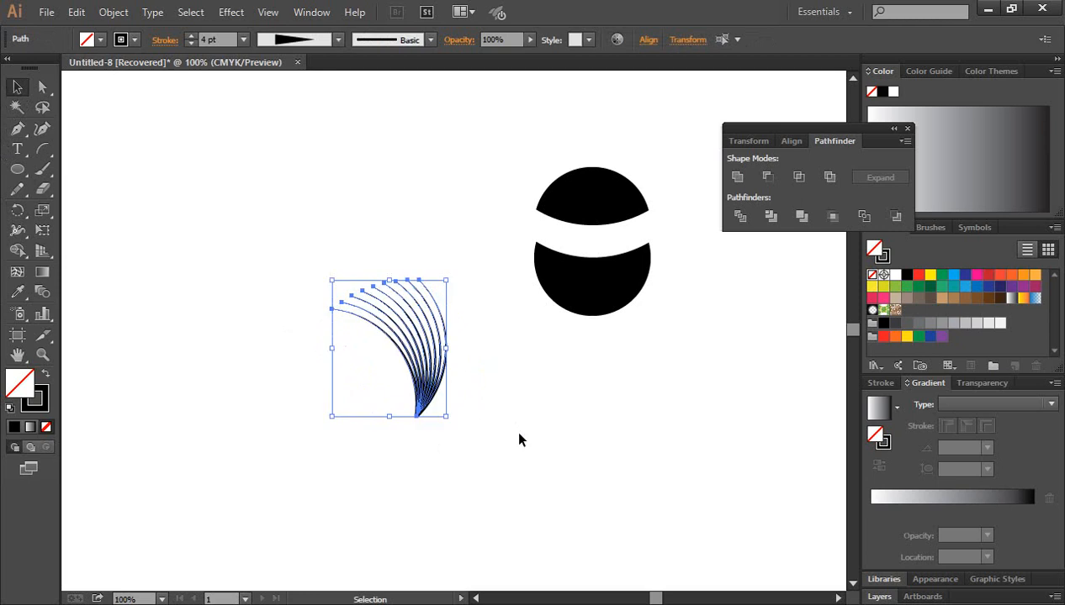
left_click(515, 432)
left_click_drag(359, 356, 593, 422)
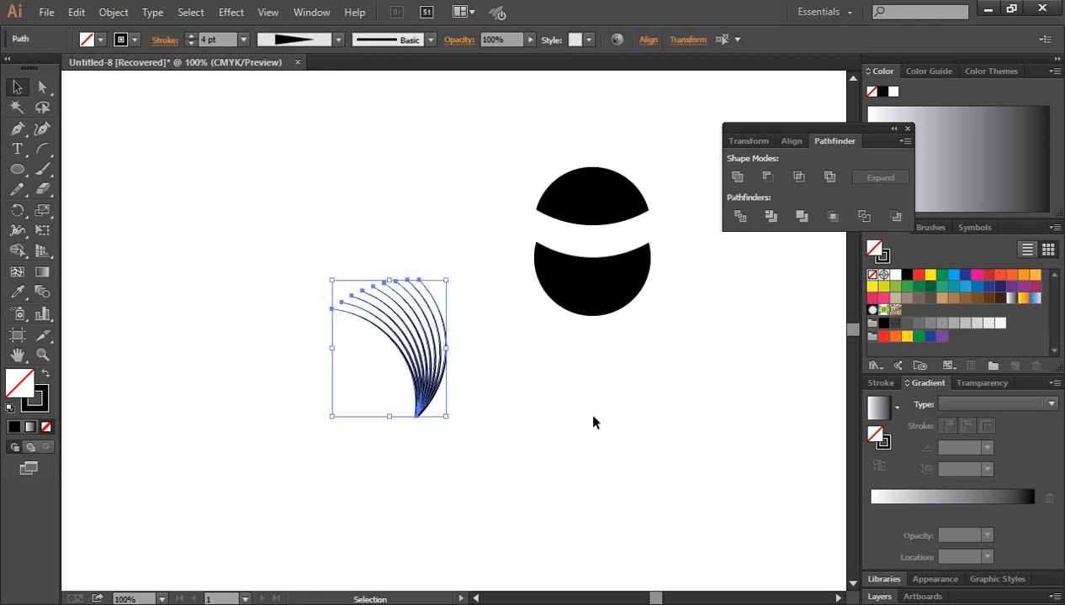
Give the fan of arcs a green stroke and no fill
left_click(907, 287)
left_click(635, 452)
left_click(418, 396)
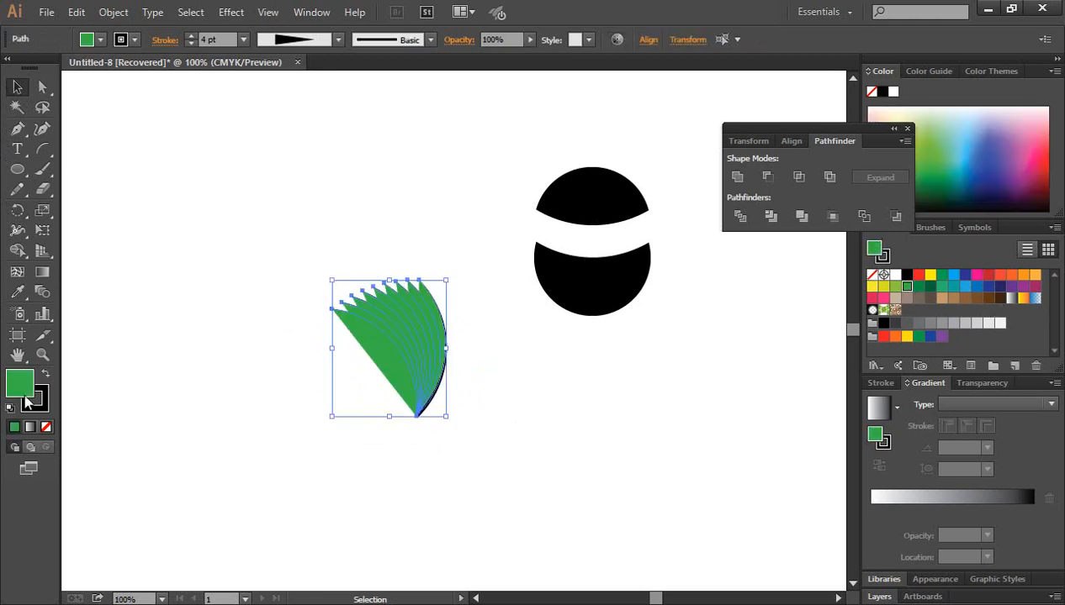
left_click(45, 376)
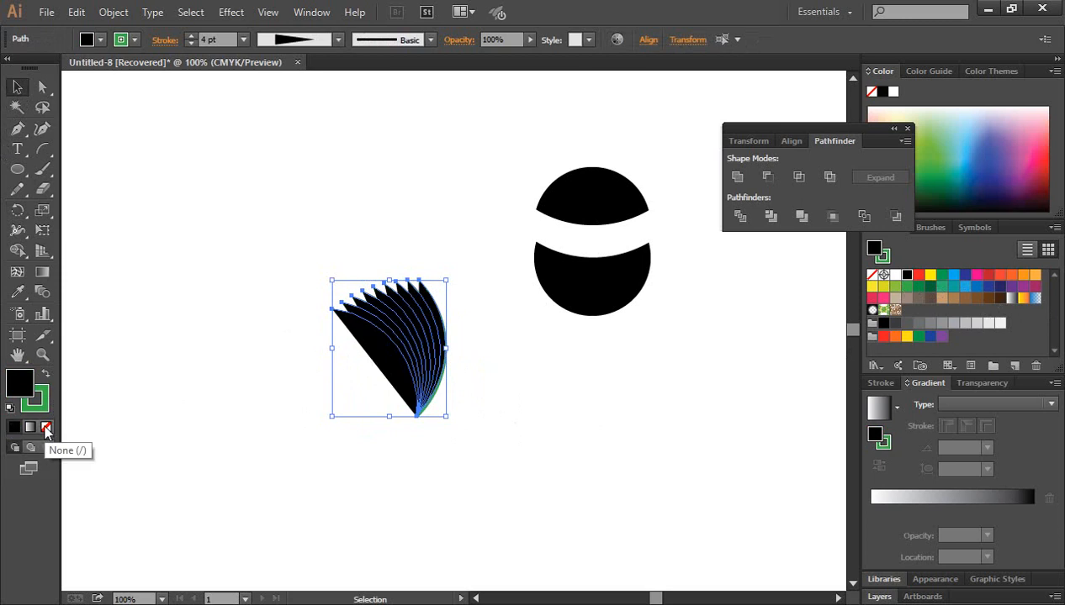
left_click(47, 428)
left_click(411, 479)
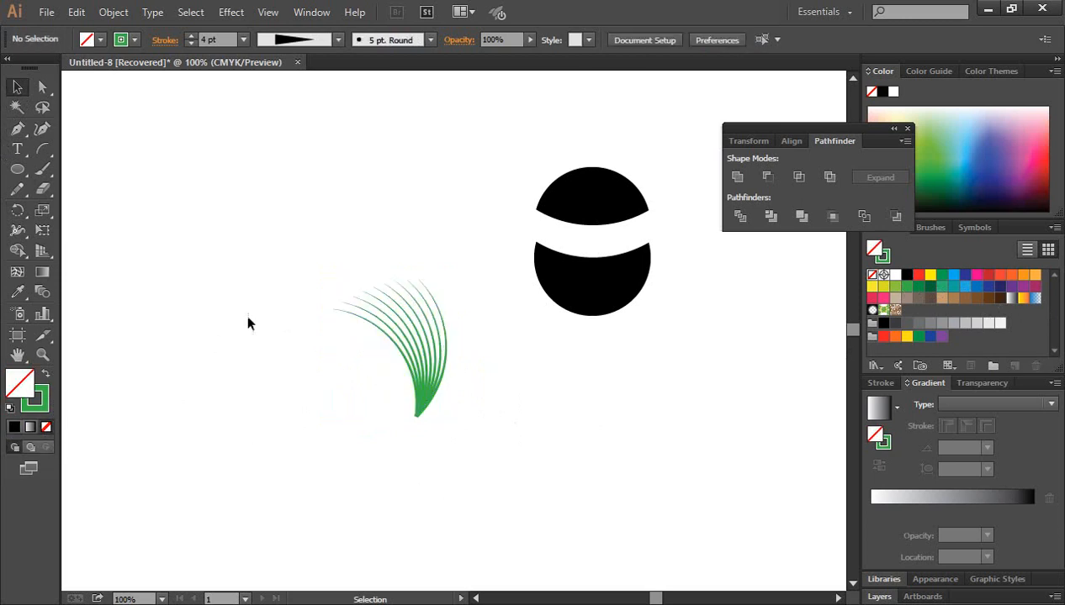
Duplicate the green fan six times and scatter the copies around the original
left_click(421, 414)
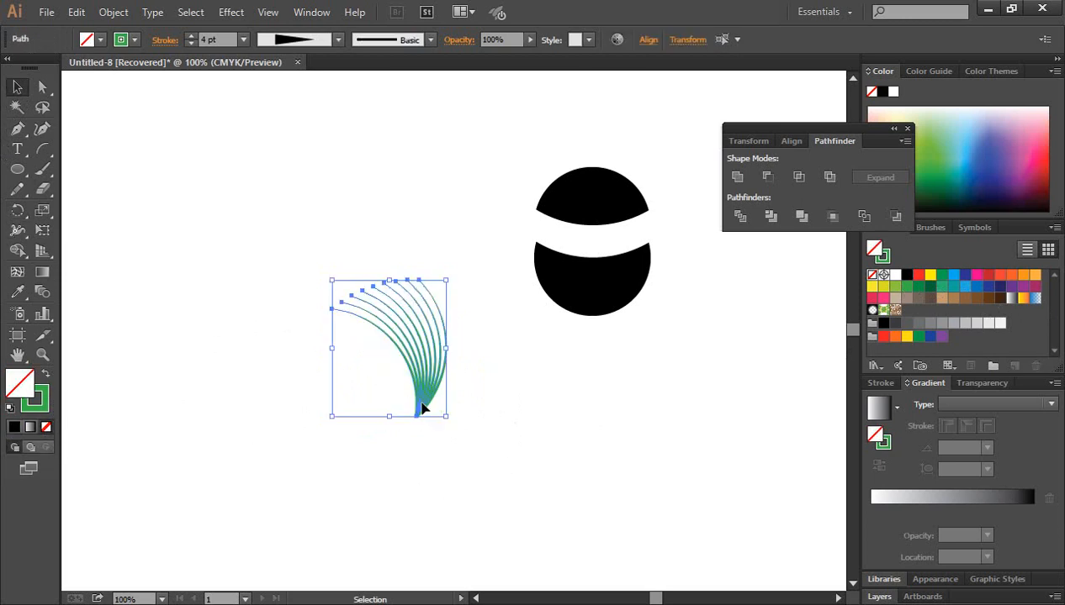
left_click_drag(421, 408, 202, 470)
left_click_drag(169, 436, 397, 525)
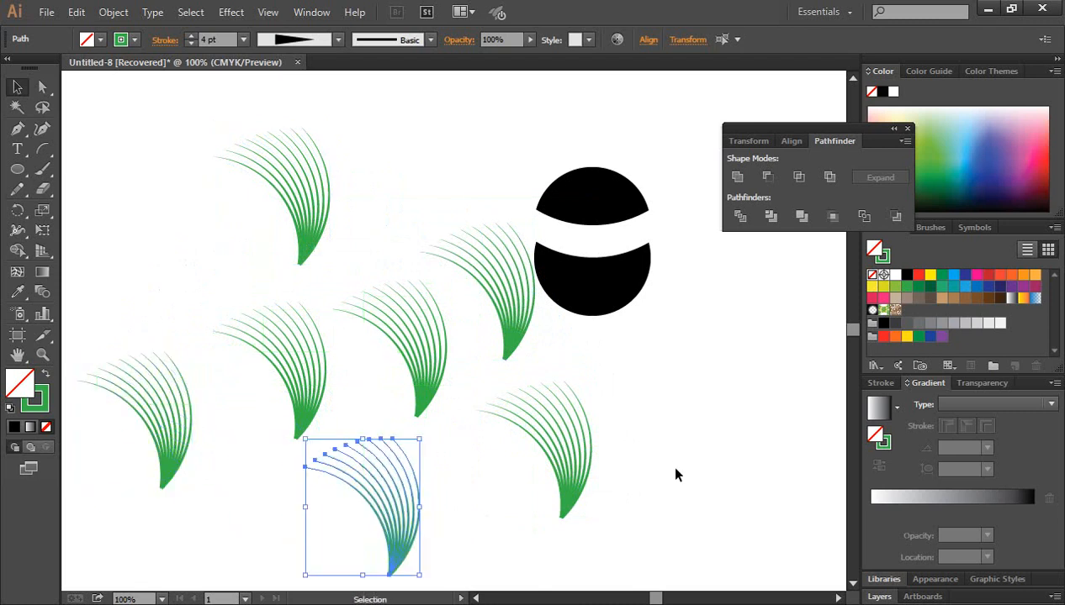
left_click(678, 465)
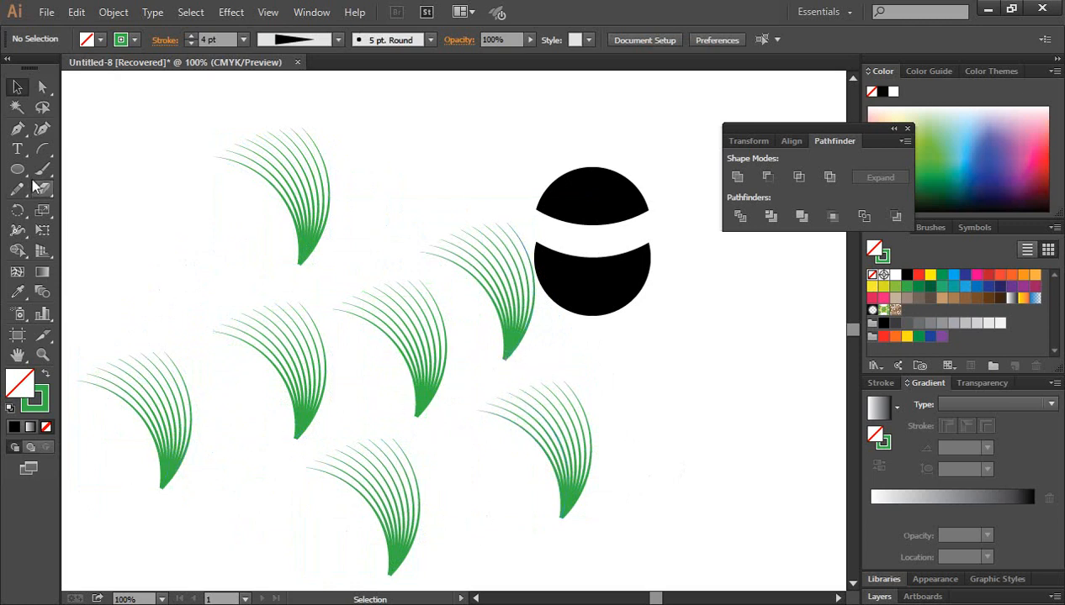
With a white fill, draw the upper edge of a shape with the Pen tool, crossing the bases of four fans from right to left
left_click(17, 129)
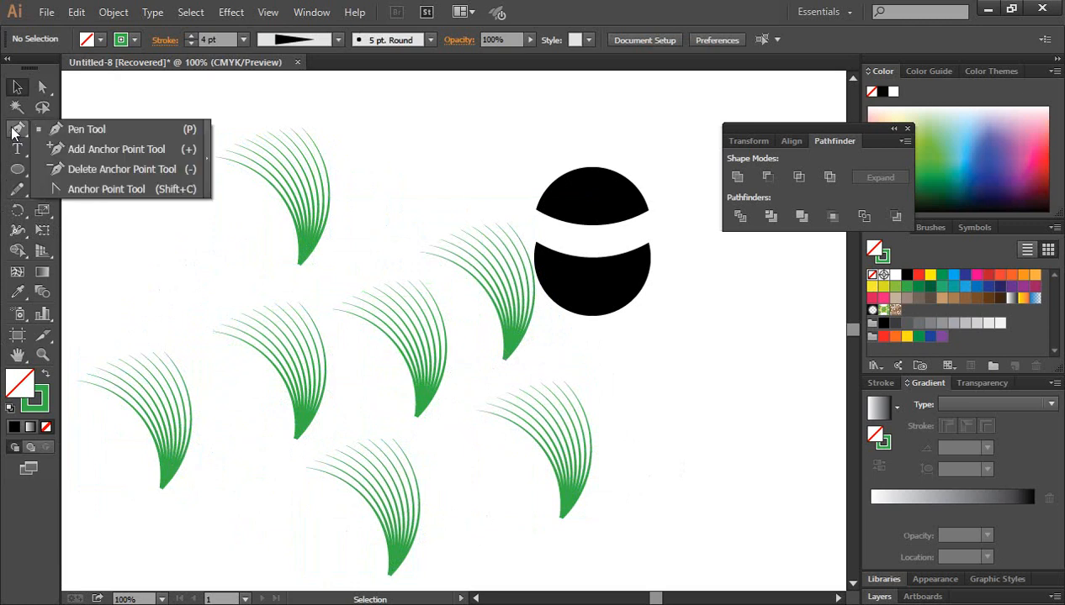
left_click(80, 129)
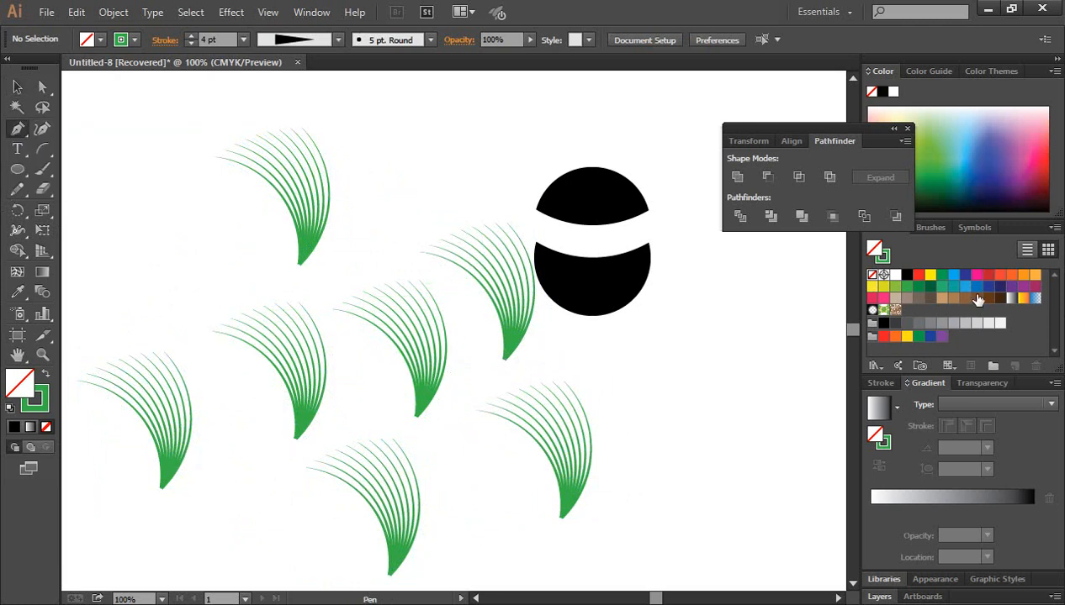
left_click(894, 275)
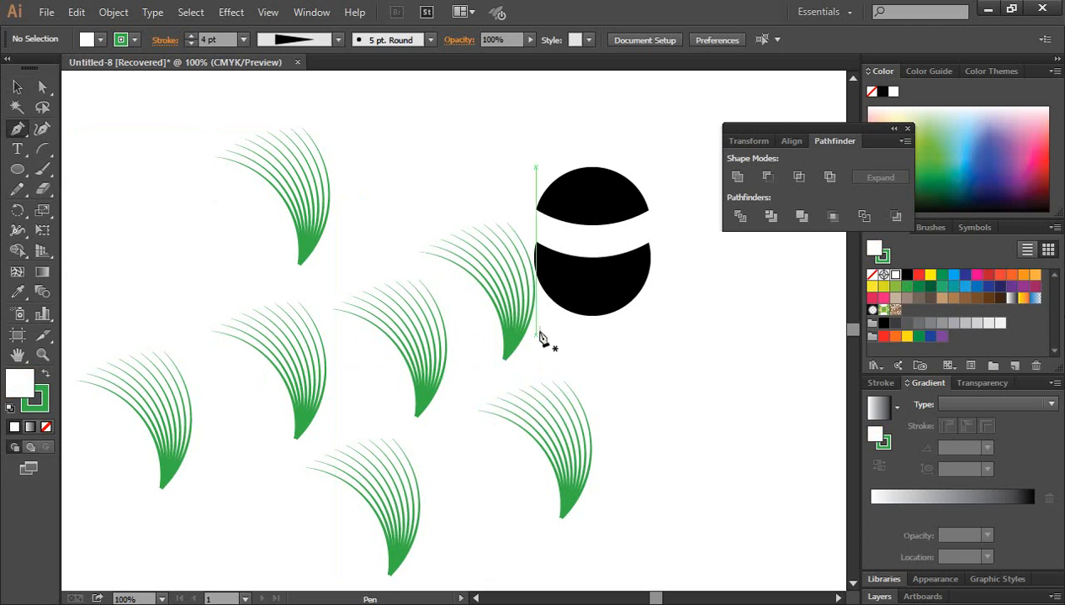
left_click_drag(541, 331, 491, 337)
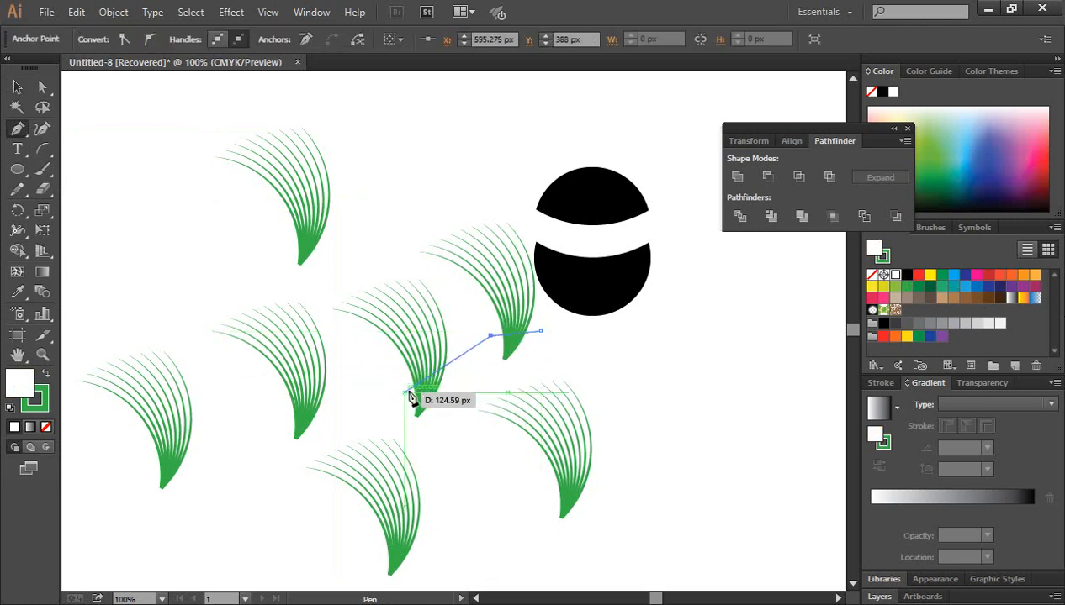
left_click(451, 385)
left_click(395, 392)
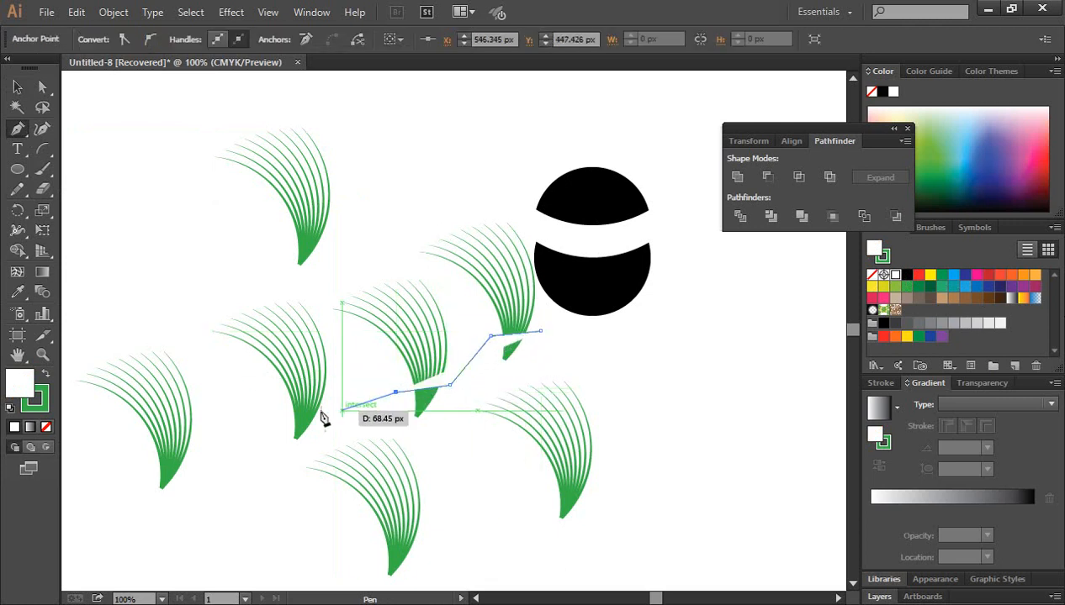
left_click(288, 415)
left_click(199, 458)
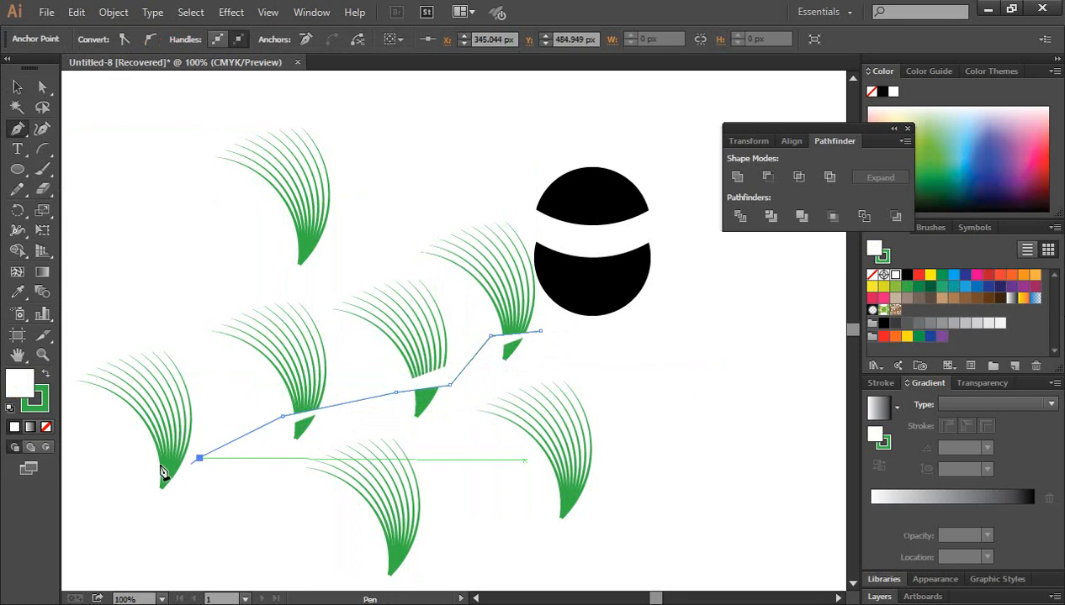
left_click(145, 461)
Continue the white shape down and back along an irregular lower edge, close it at its starting anchor and deselect it
left_click(145, 521)
left_click(253, 515)
left_click(296, 450)
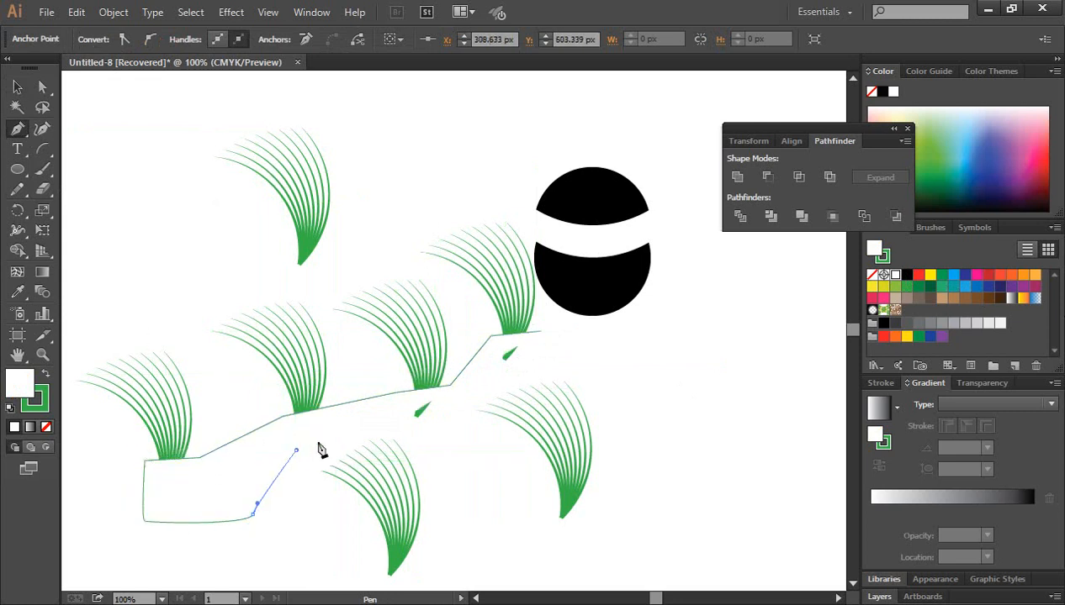
left_click(372, 420)
left_click_drag(408, 426, 545, 338)
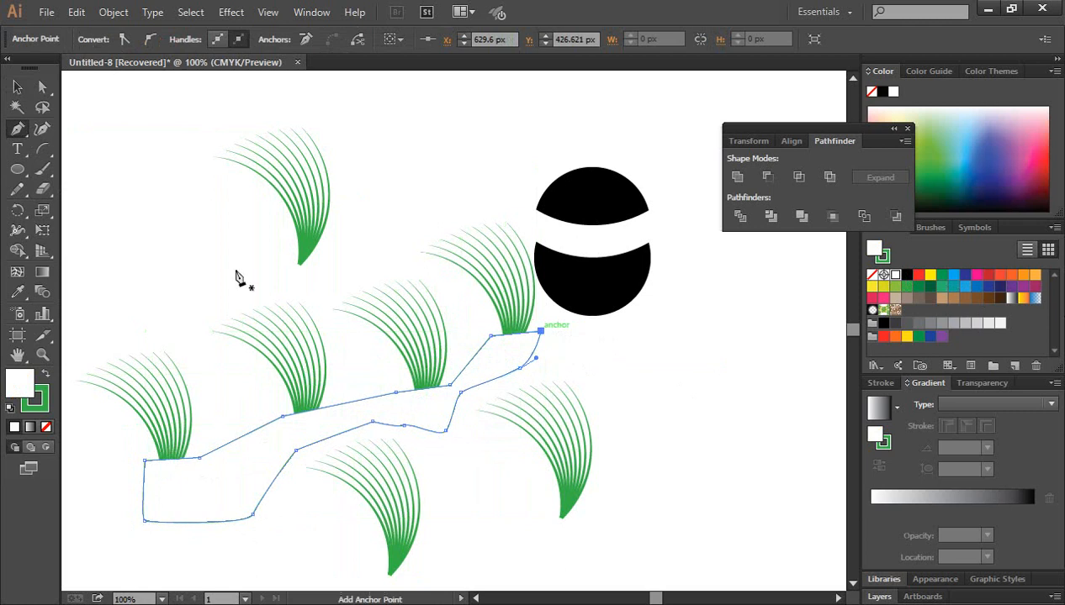
key("v")
left_click(670, 391)
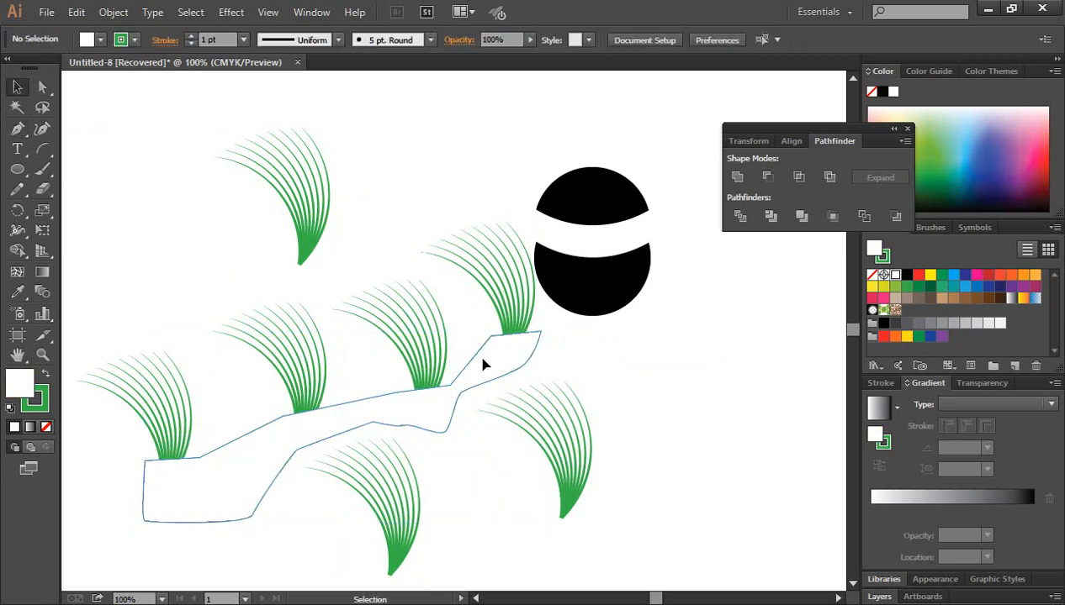
Remove the stroke from the white shape covering the fan bases, keeping its white fill, and deselect it
left_click(484, 364)
left_click(44, 396)
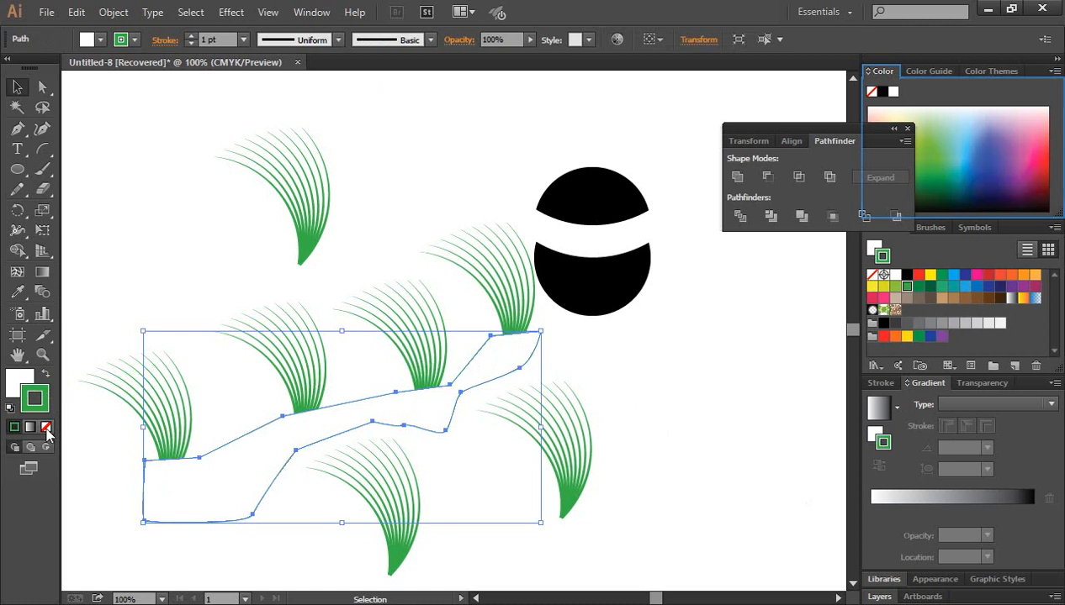
left_click(47, 429)
left_click(131, 252)
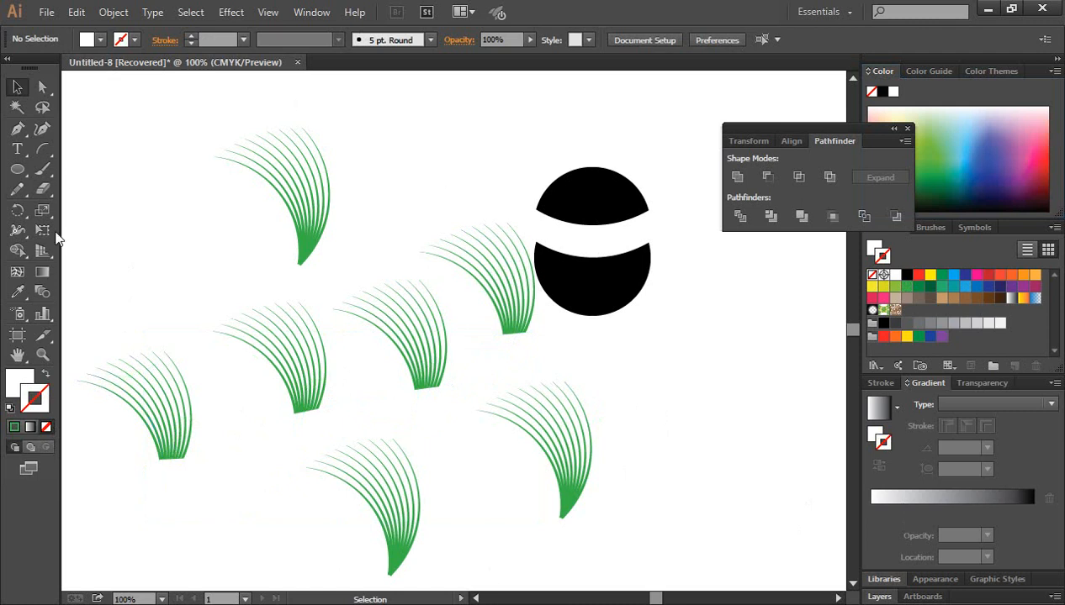
left_click_drag(82, 118, 697, 562)
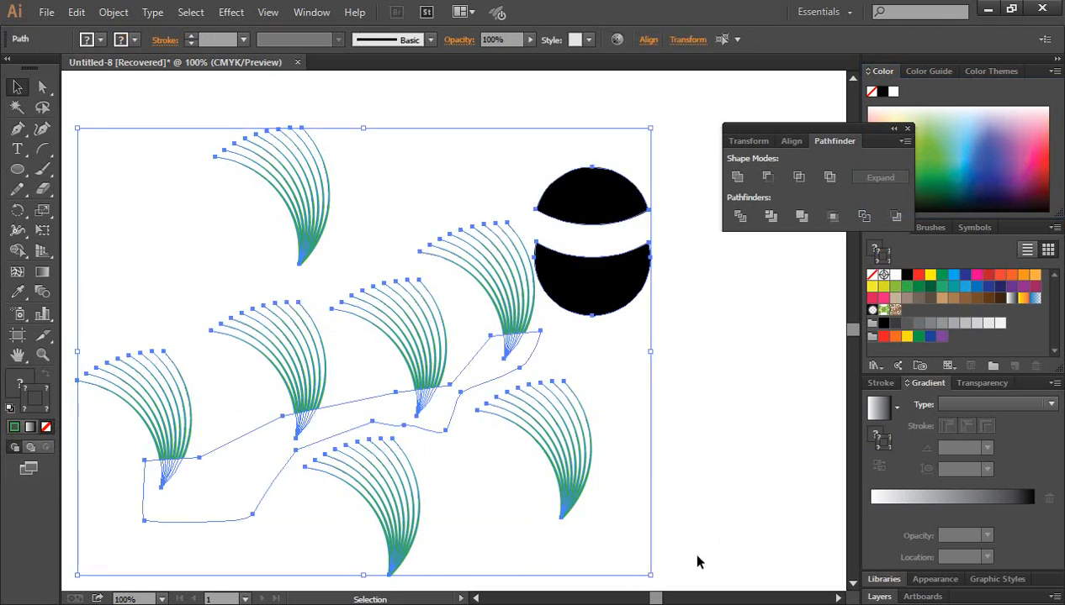
left_click(733, 486)
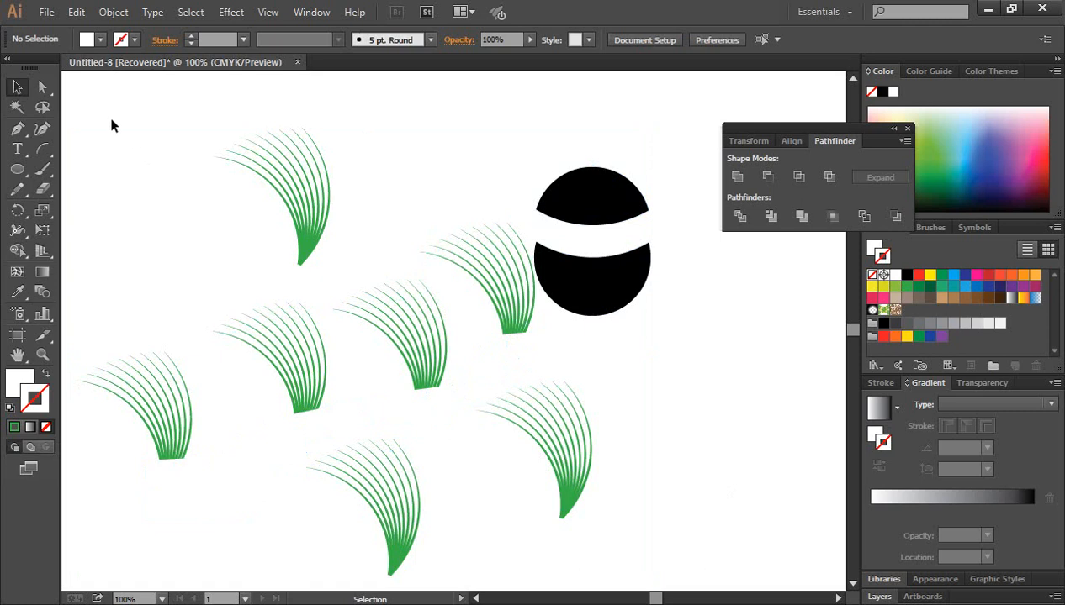
left_click_drag(90, 109, 735, 551)
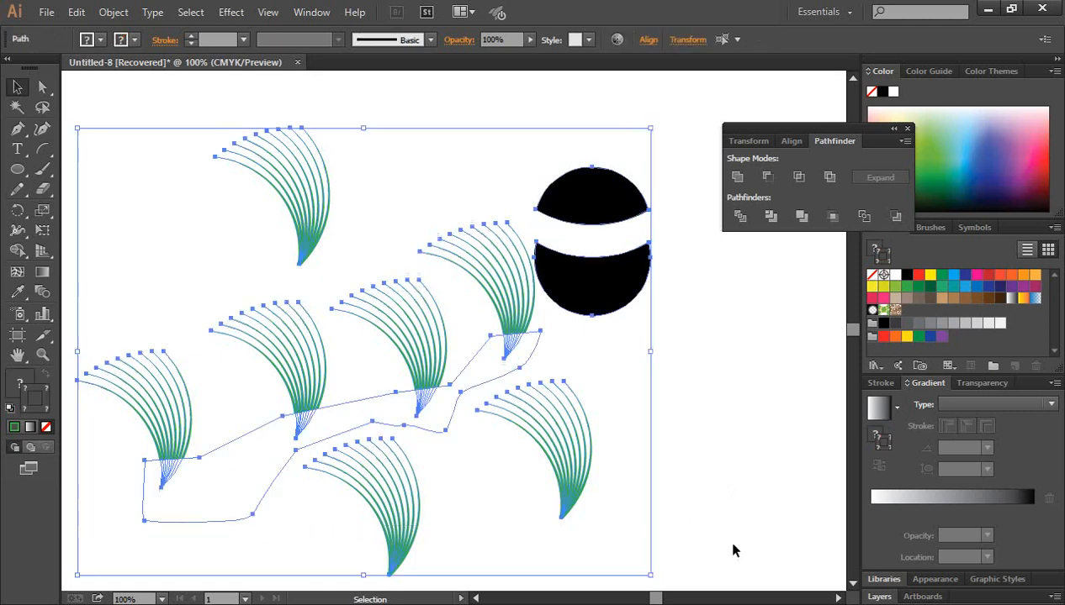
left_click(753, 492)
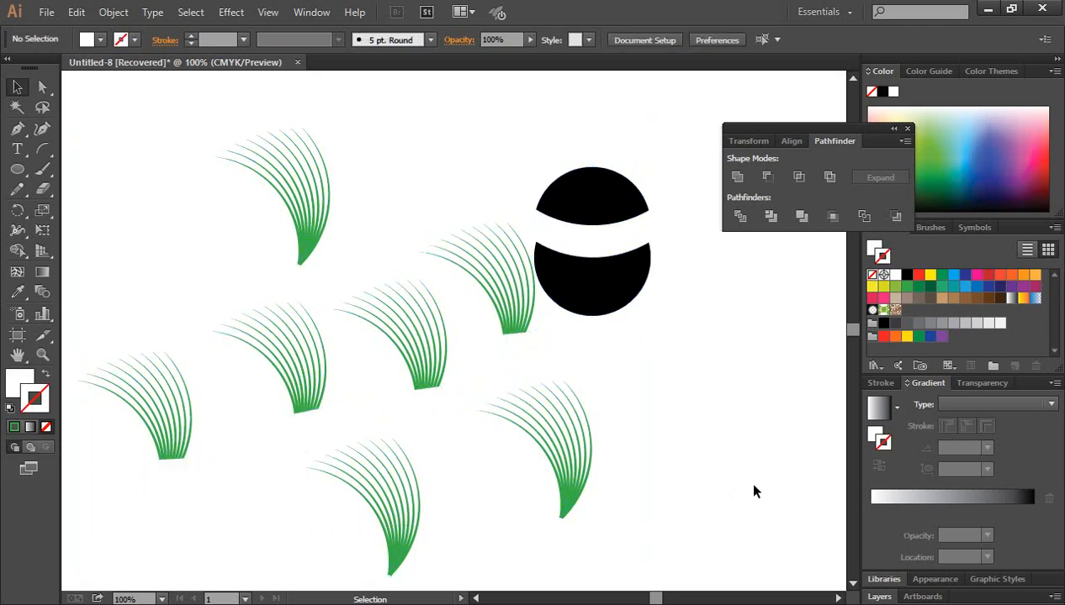